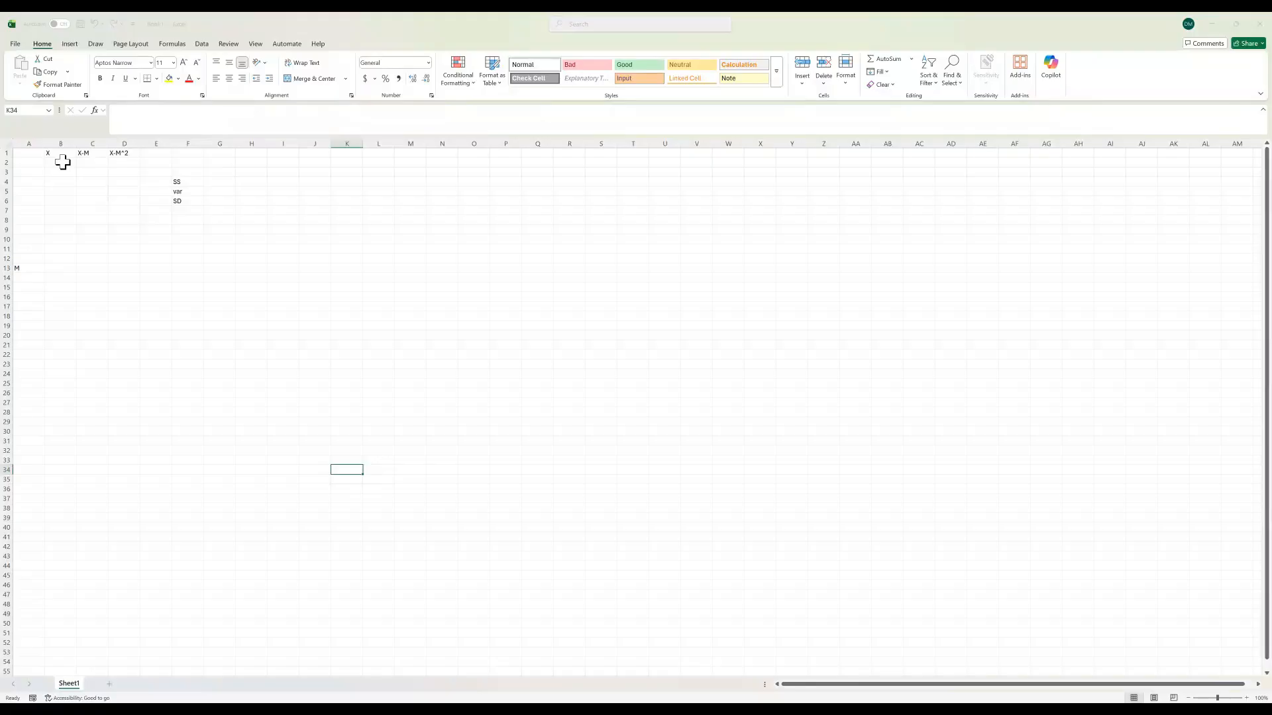
Step: Enter =RANDBETWEEN(1,10) in B2 and fill it down through B11 to generate ten random X values
left_click(62, 163)
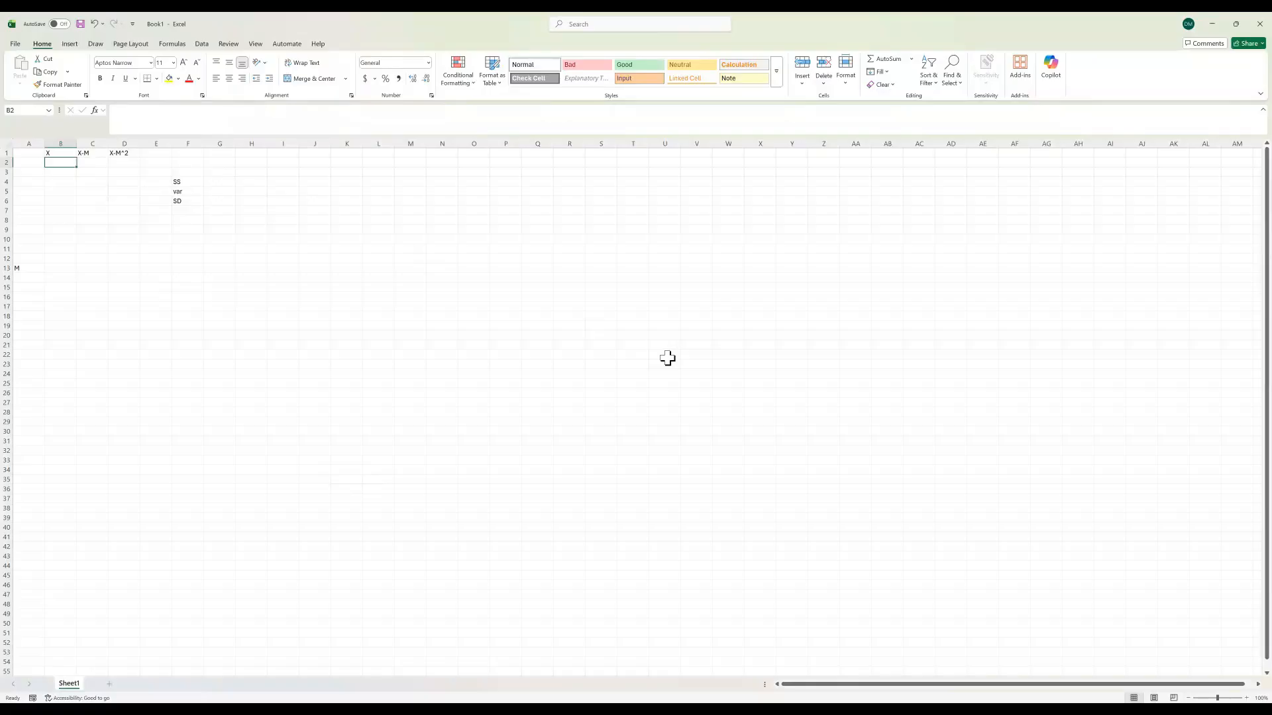
type("=randbetween(1,10")
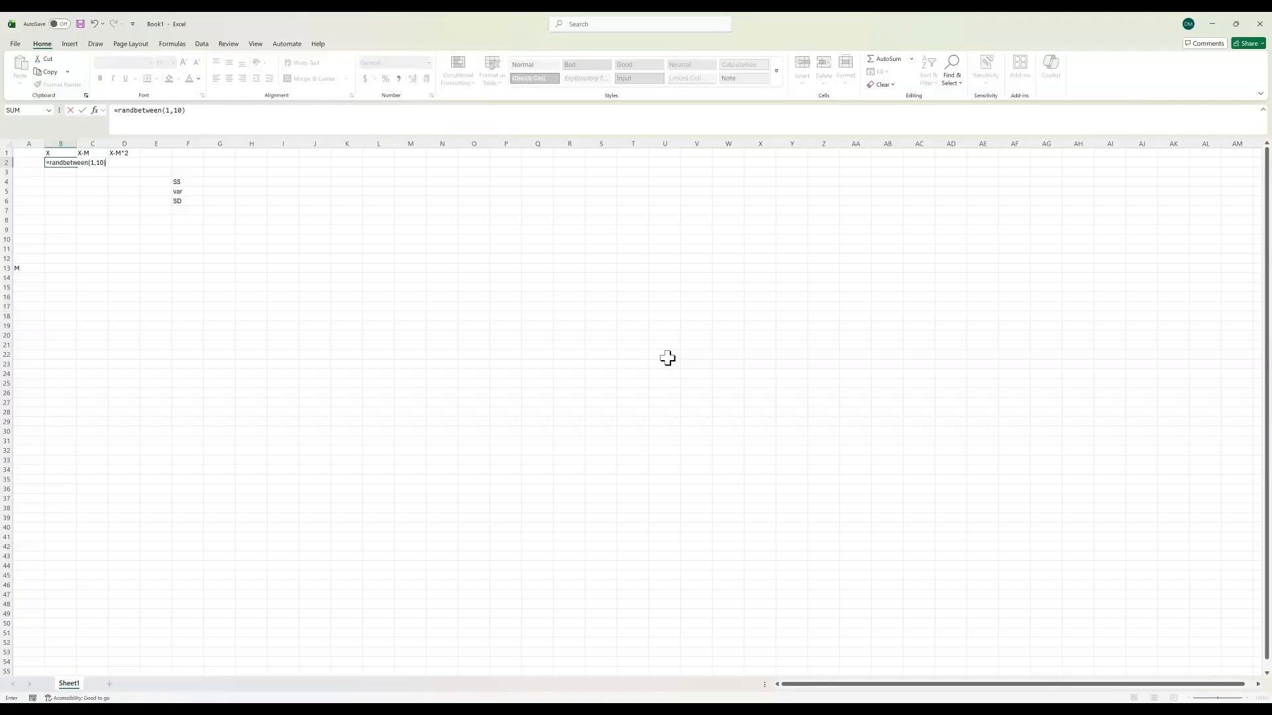
key("Escape")
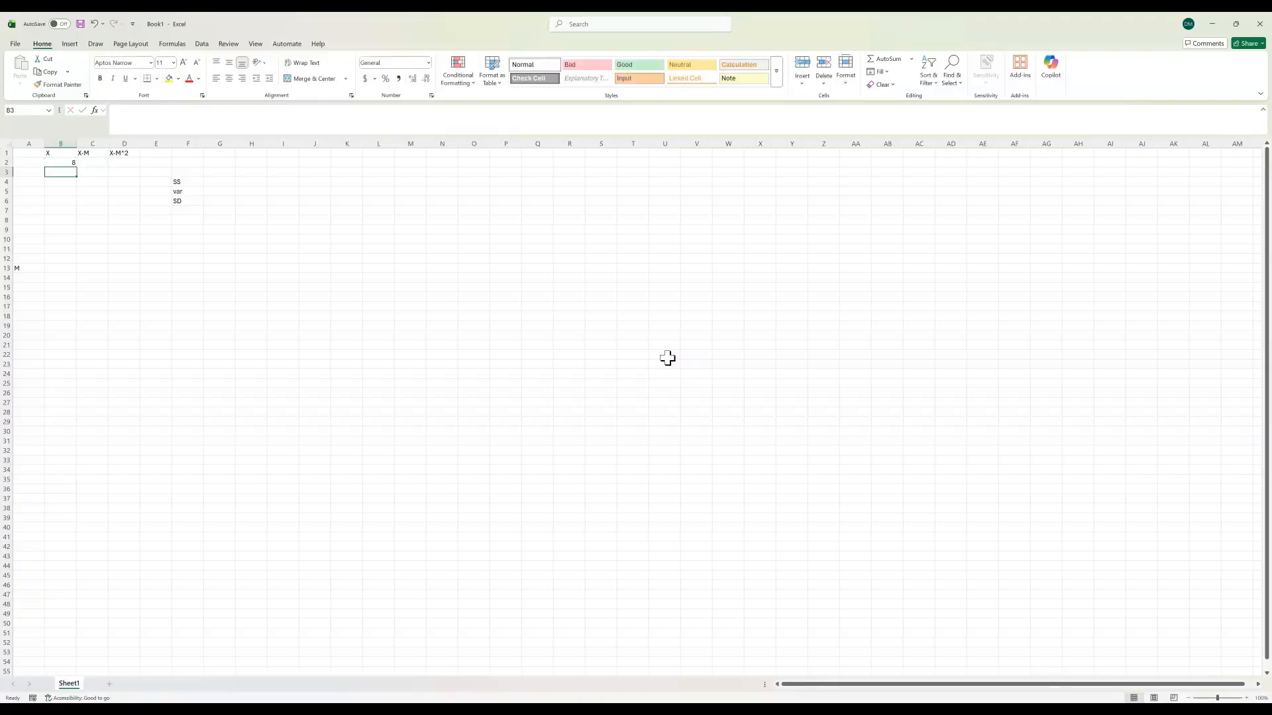
left_click(63, 155)
left_click(63, 162)
left_click_drag(77, 167, 87, 251)
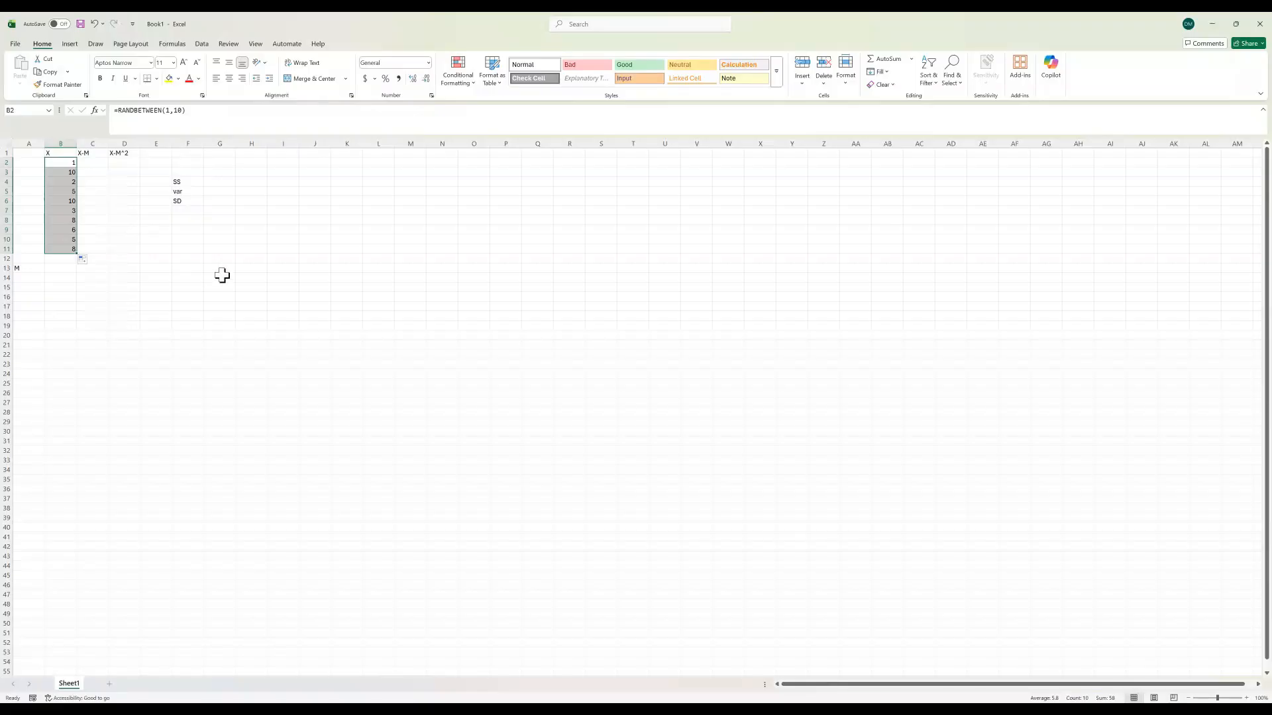
Step: Enter 1 in cells L14 and L15 to trigger recalculation of the random values
left_click(399, 295)
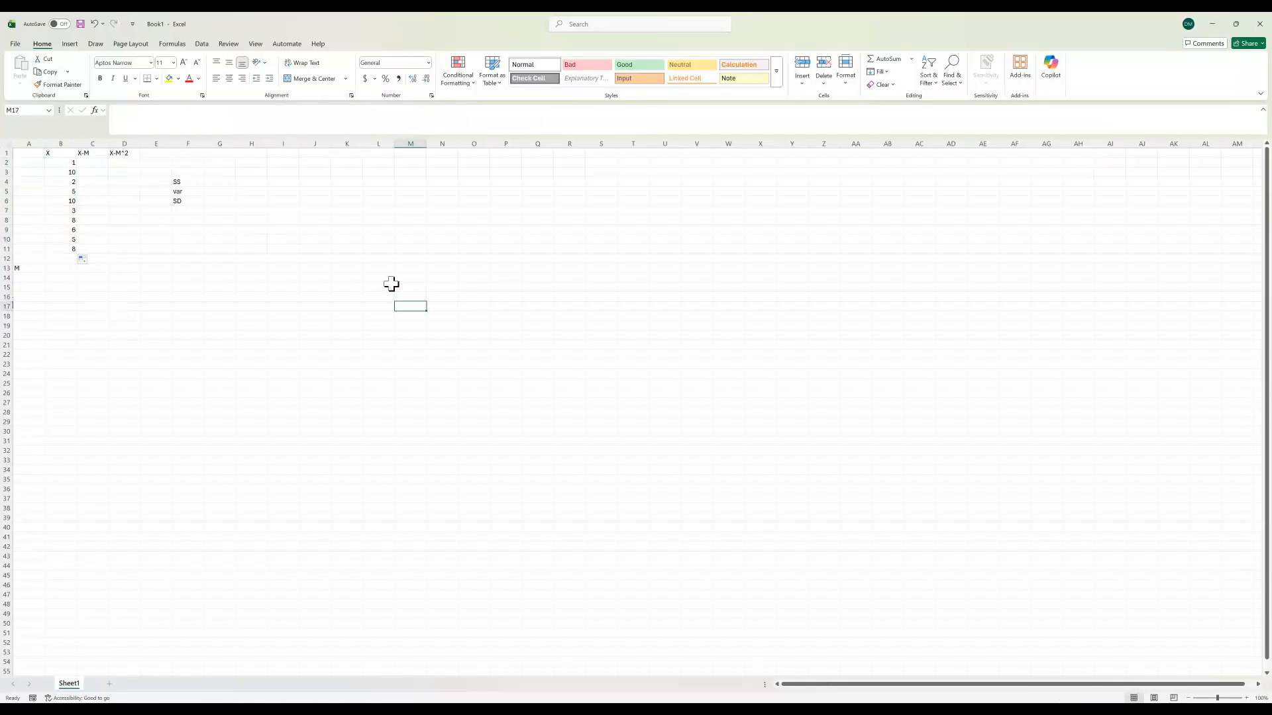
left_click(378, 277)
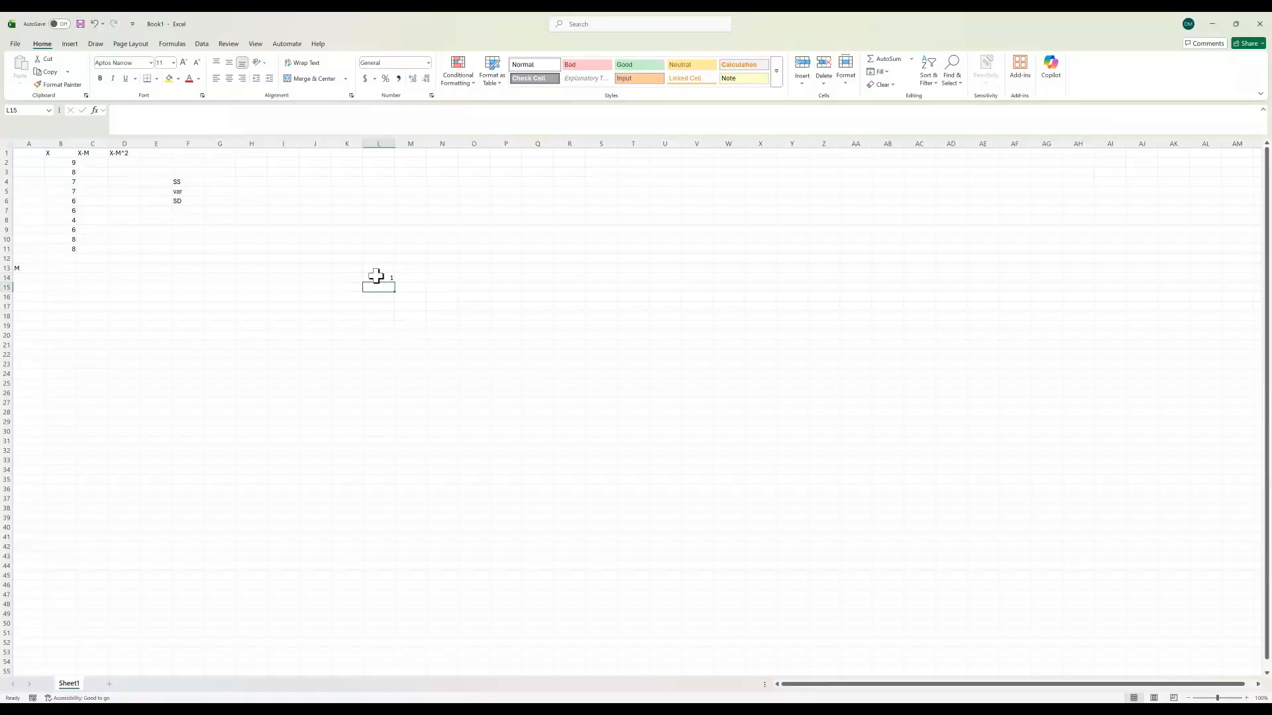
type("1")
key("Return")
type("1")
key("Return")
Step: Copy column B and paste it over itself as values to freeze the random numbers
left_click(56, 142)
key("ctrl+c")
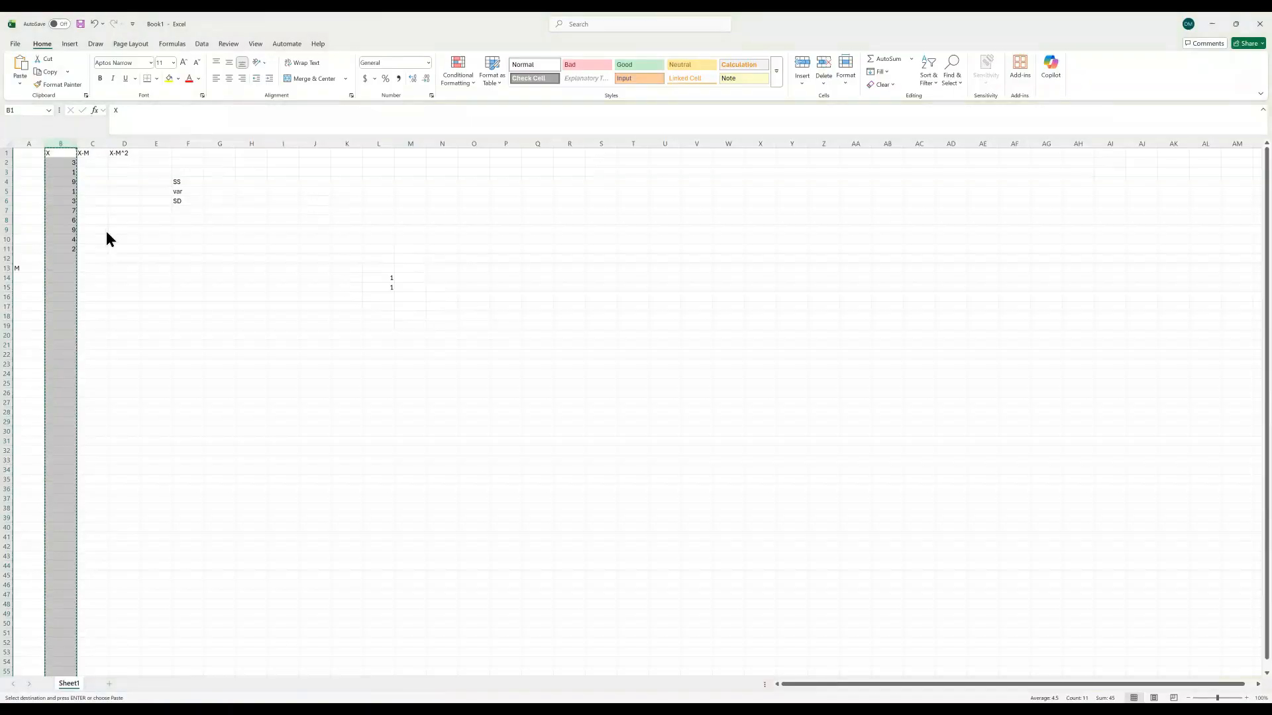
left_click(96, 212)
left_click(433, 333)
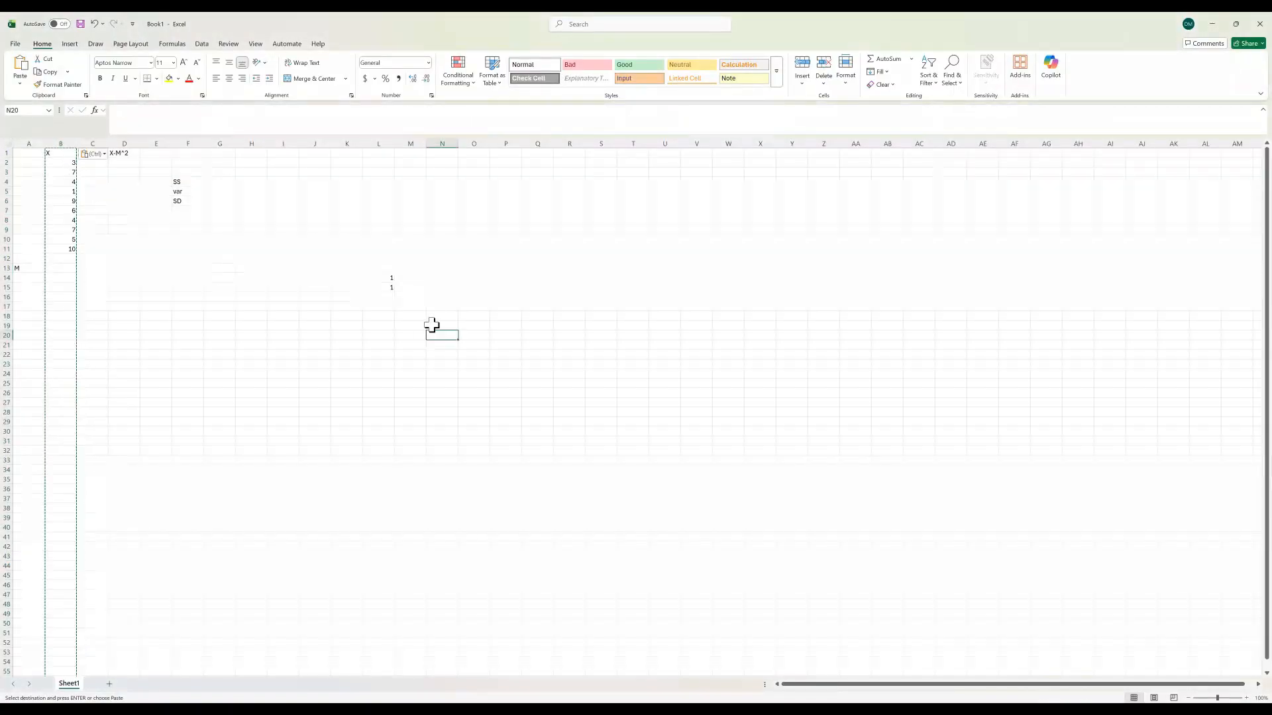
Step: Clear the test entries from cells L14 and L15
left_click(387, 279)
key("BackSpace")
left_click(384, 286)
key("BackSpace")
left_click(285, 287)
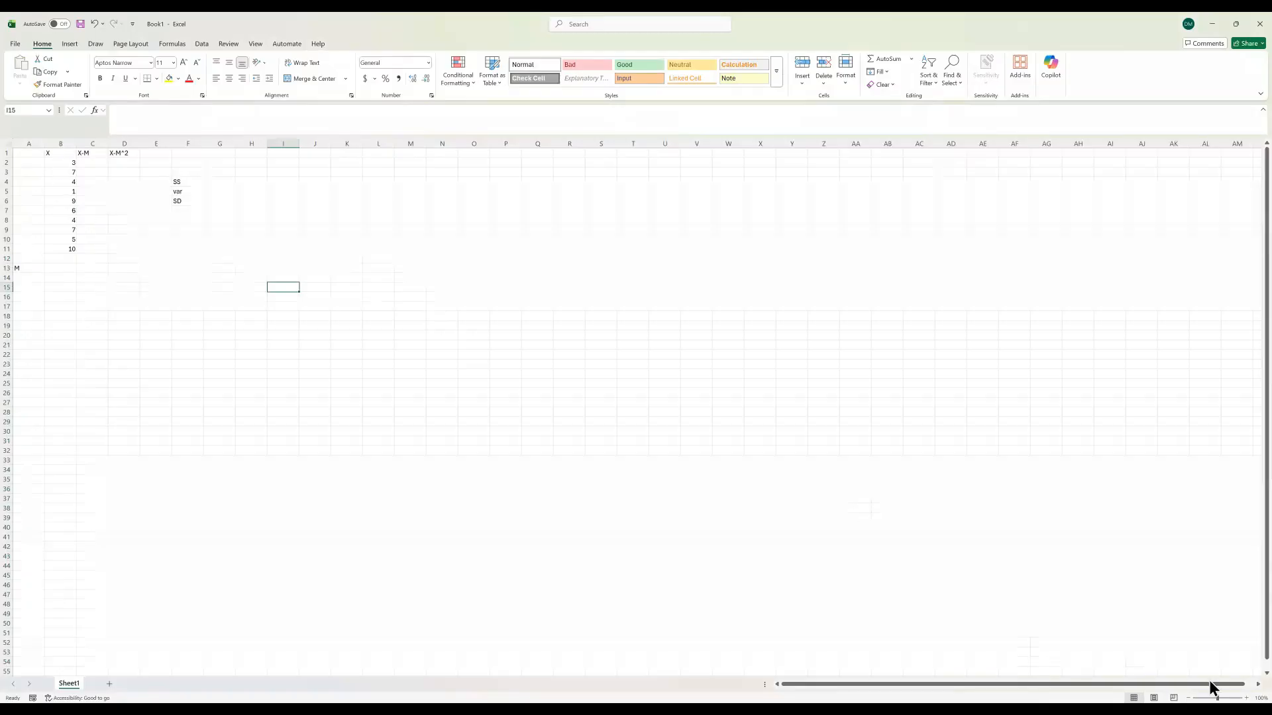
Step: Calculate the mean of the X values in B13 with =AVERAGE(B2:B11)
scroll(1247, 700, "up", 4, "ctrl")
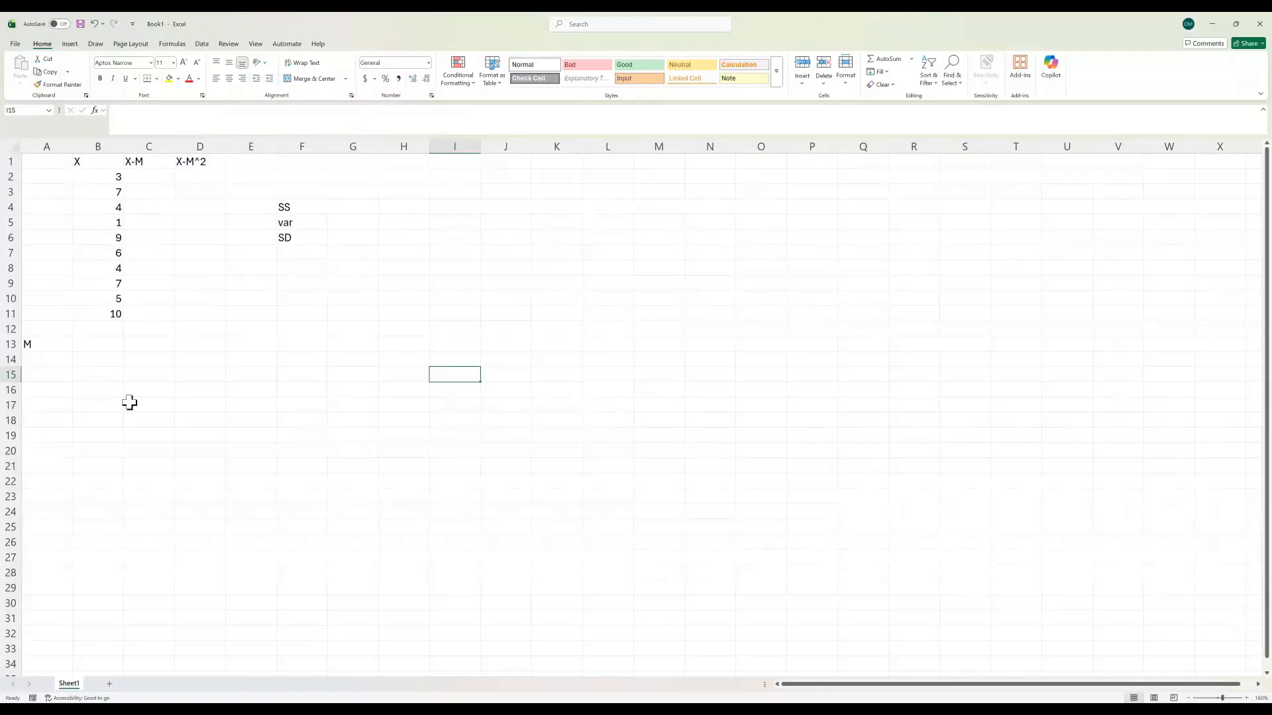
left_click(108, 343)
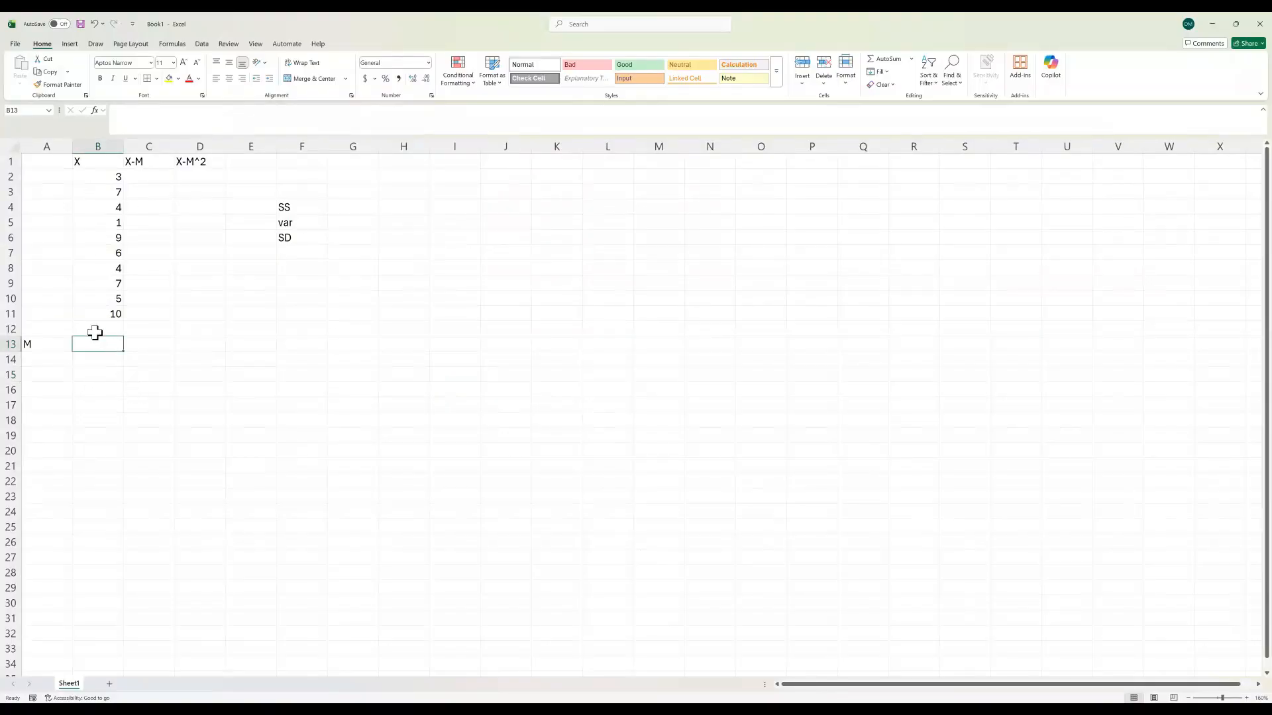
type("=")
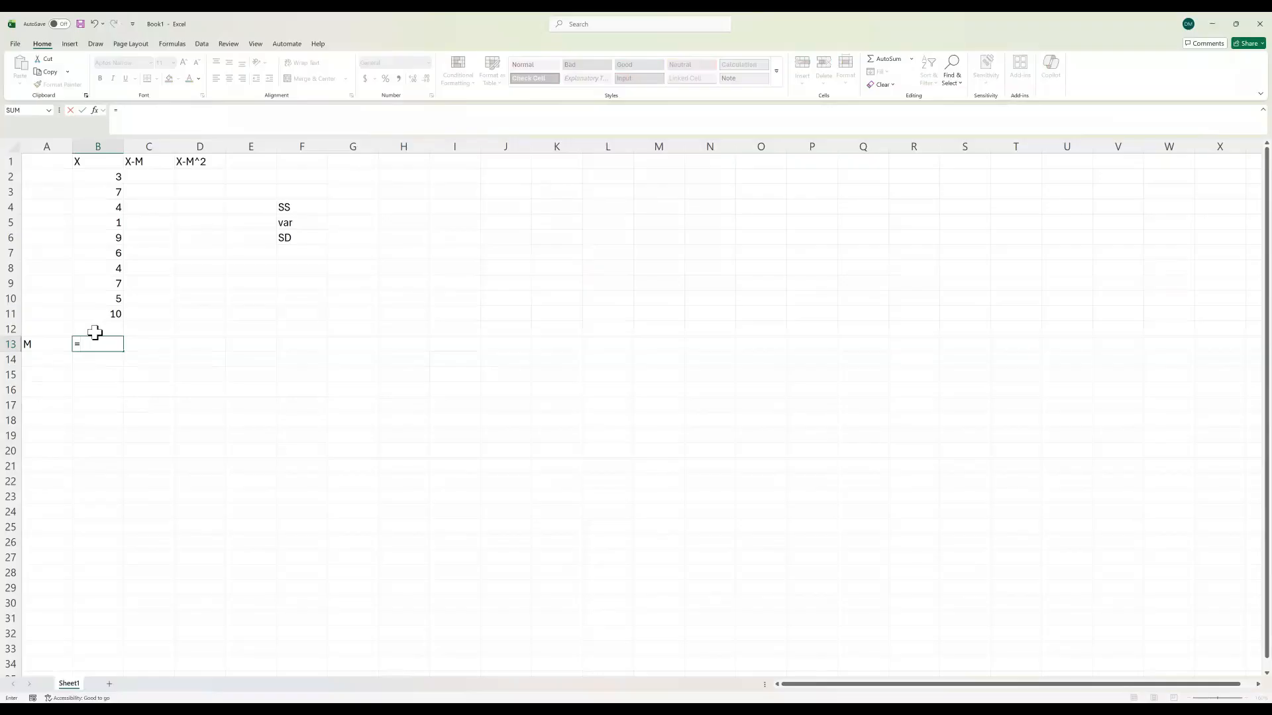
type("average(")
left_click(102, 175)
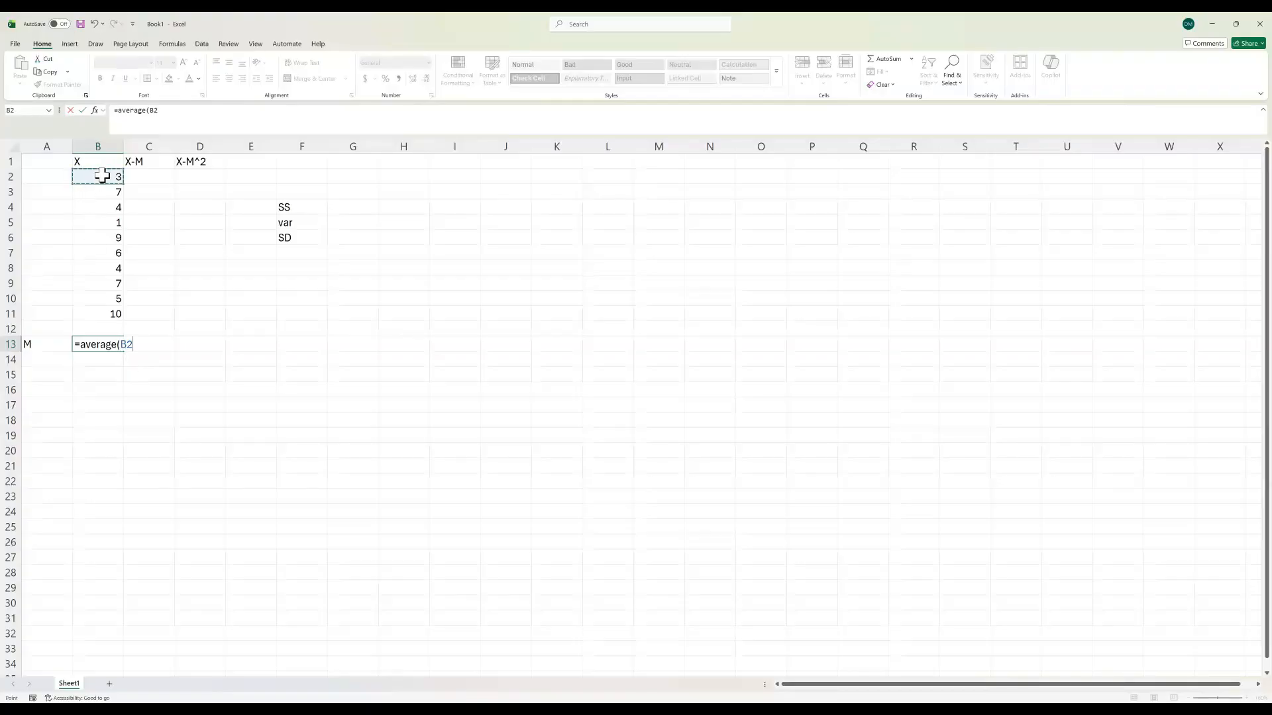
left_click_drag(102, 175, 109, 314)
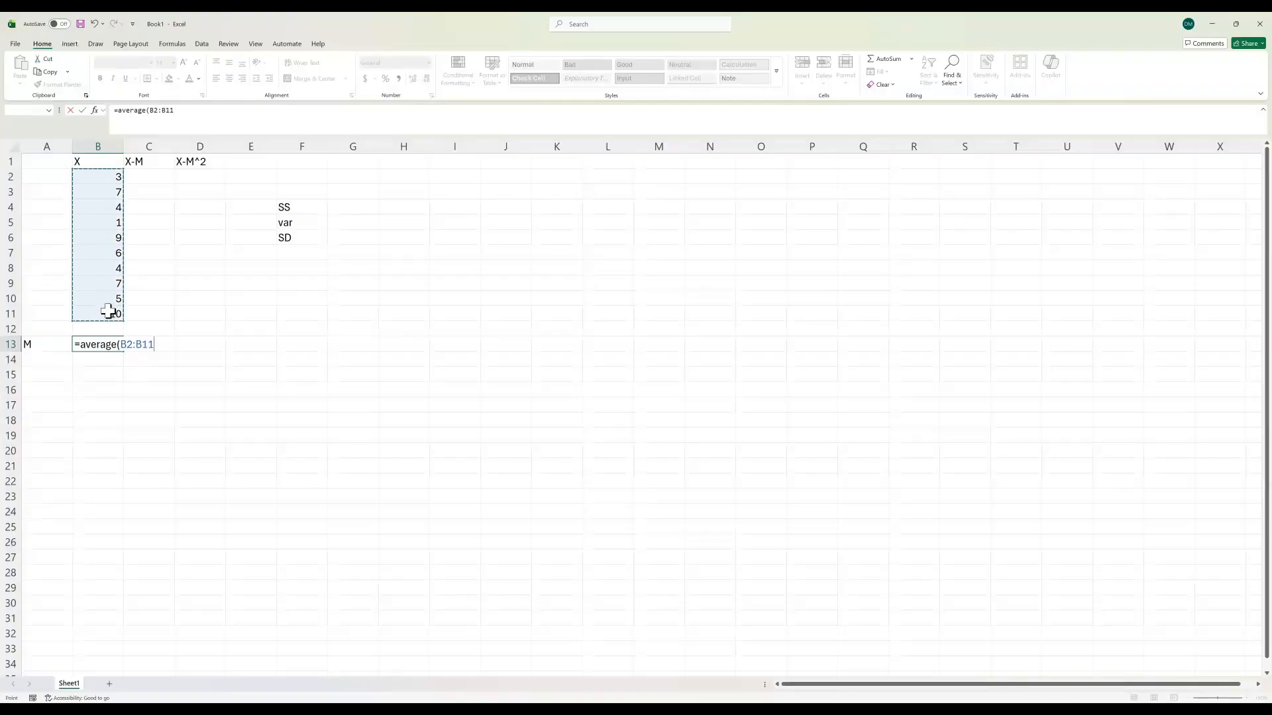
left_click(200, 116)
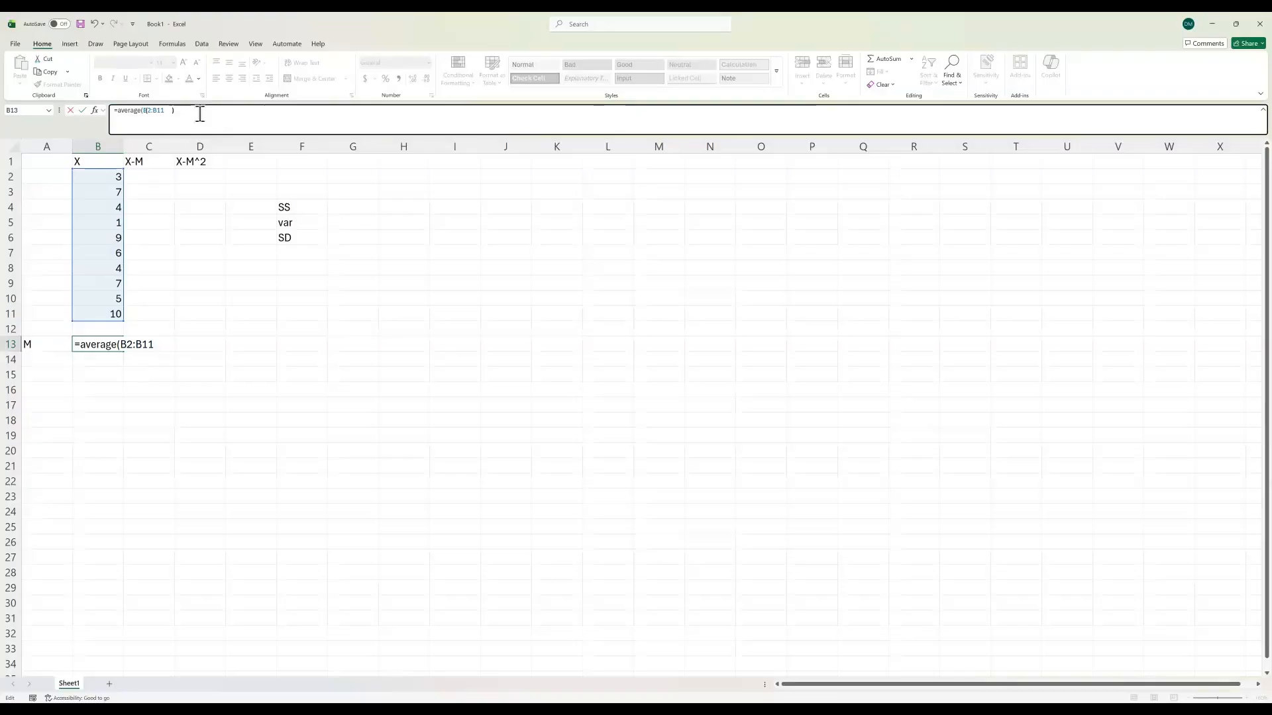
type(")")
key("Return")
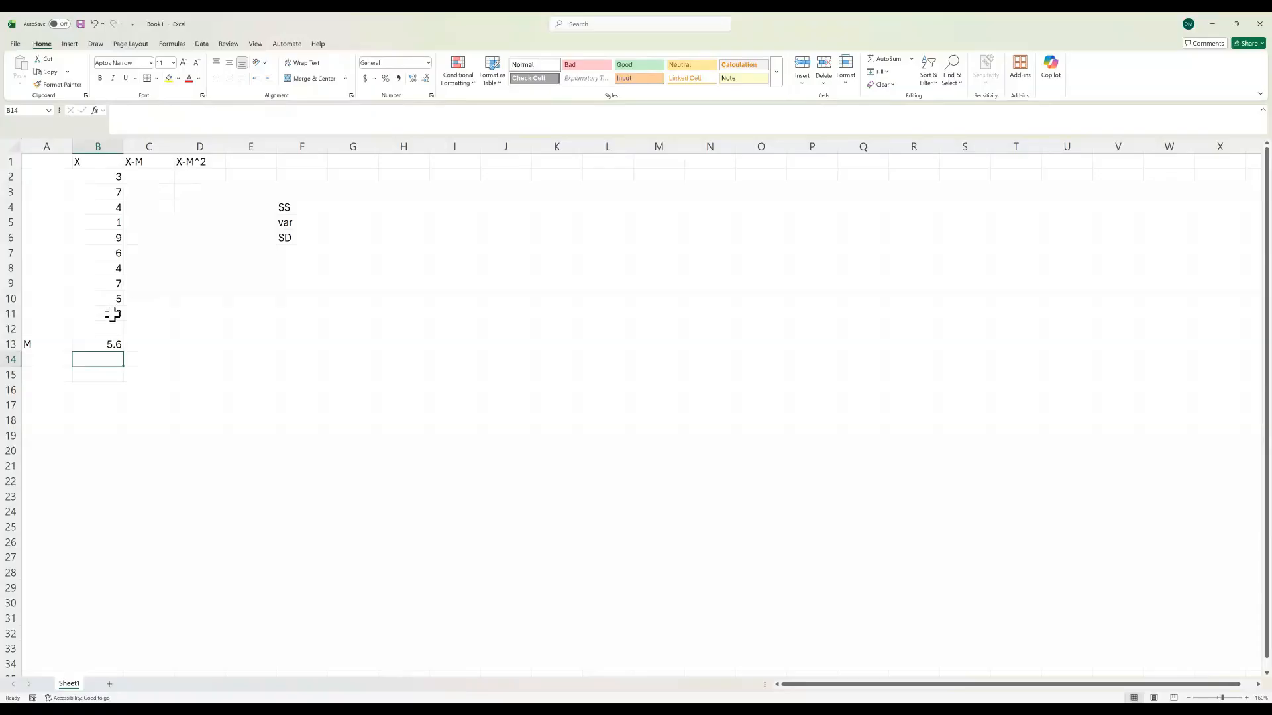
left_click(99, 346)
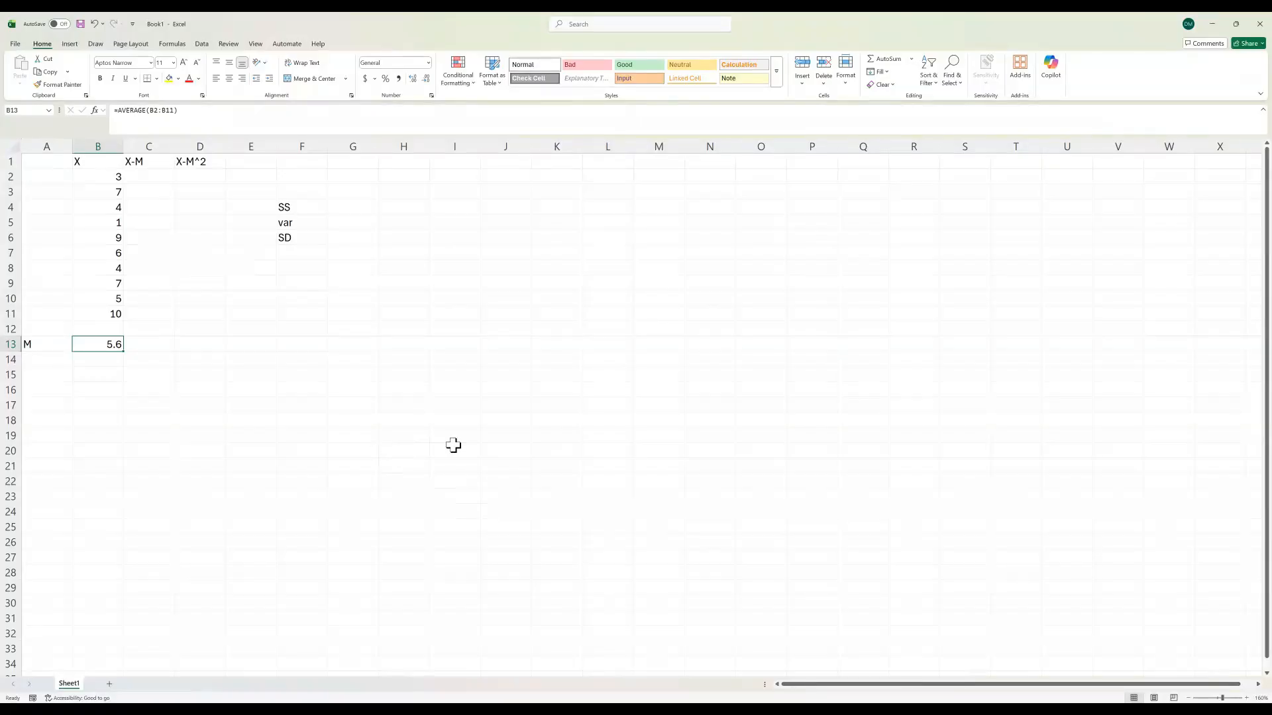
left_click(453, 446)
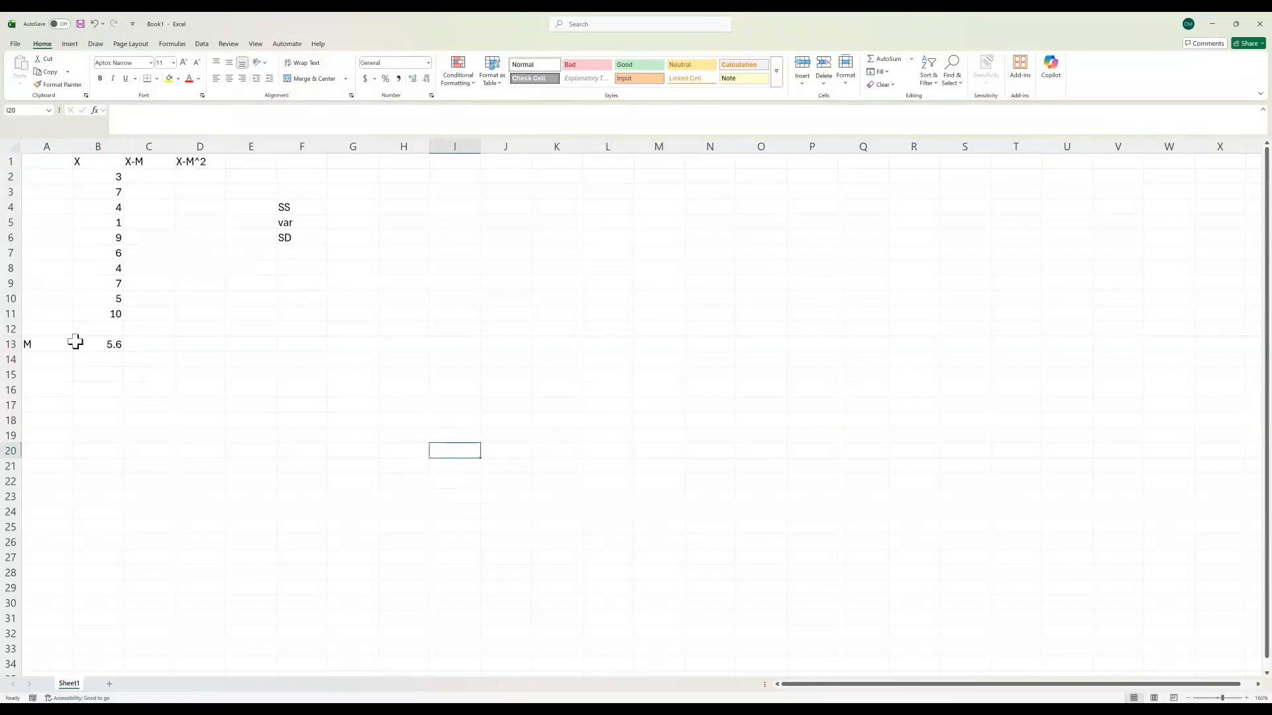
Step: Enter =B2-B13 in C2 to calculate the first score's deviation from the mean
left_click(155, 177)
type("=")
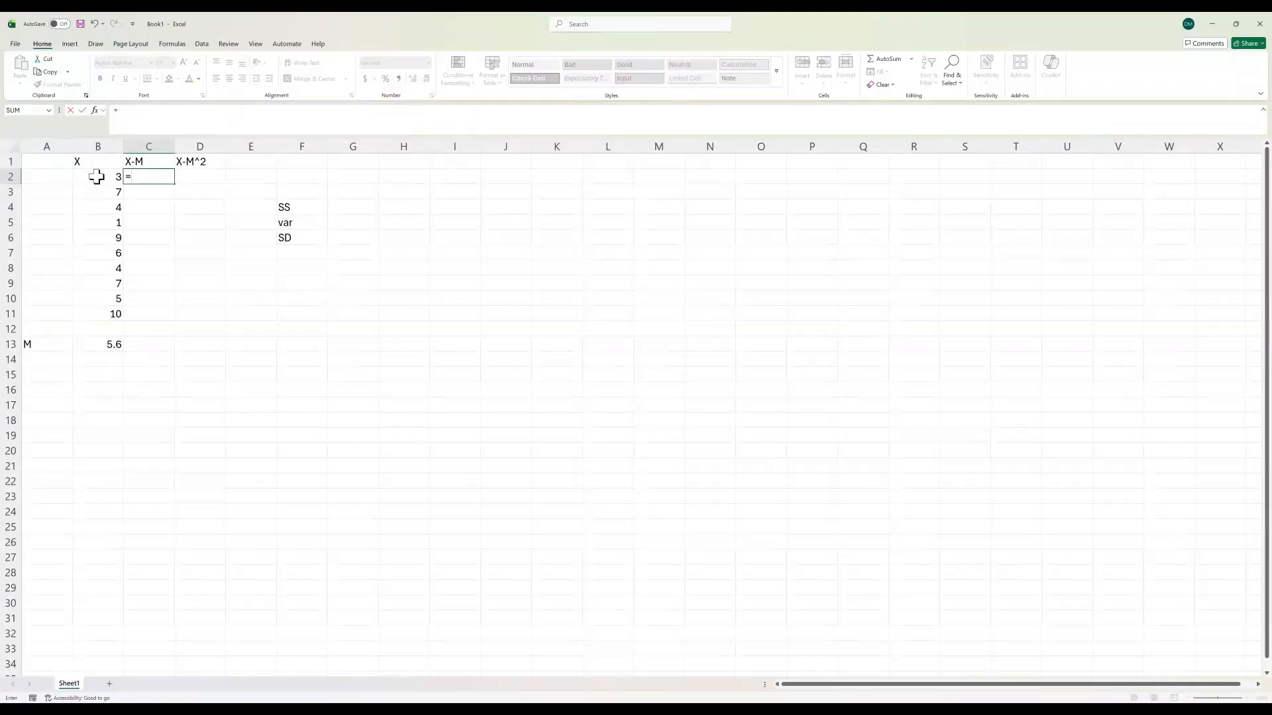
left_click(97, 176)
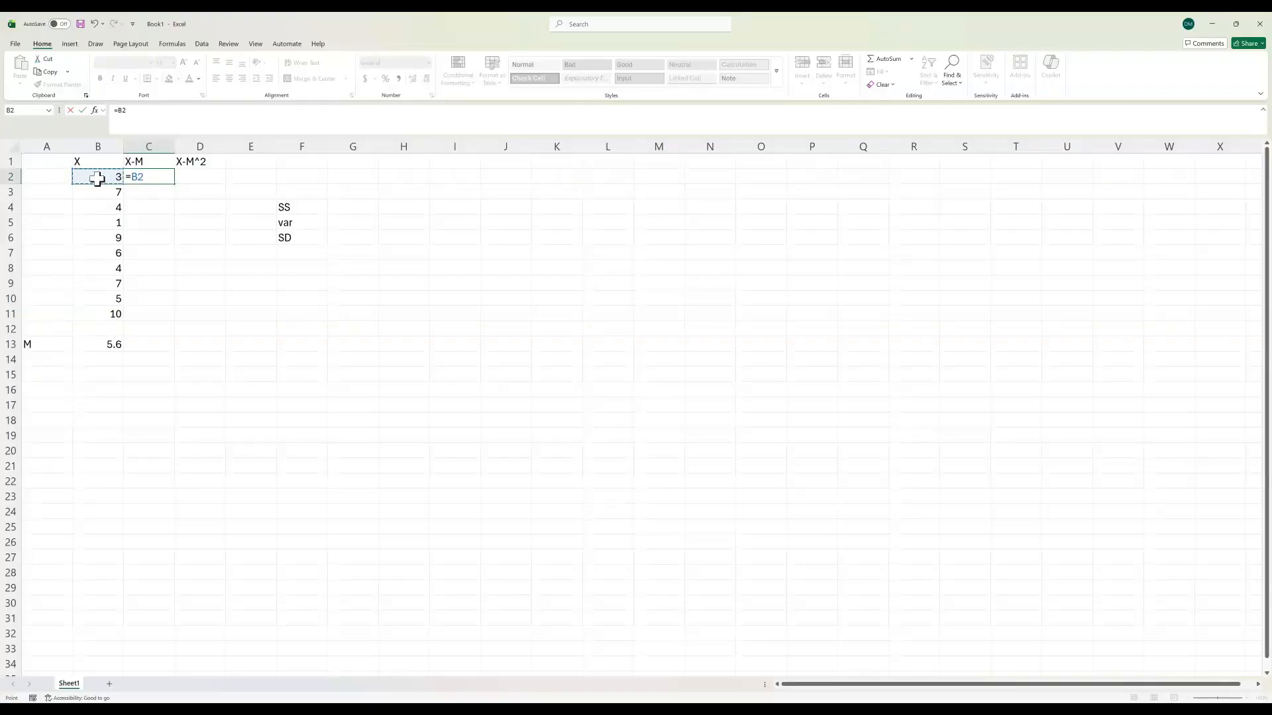
type("-")
left_click(113, 345)
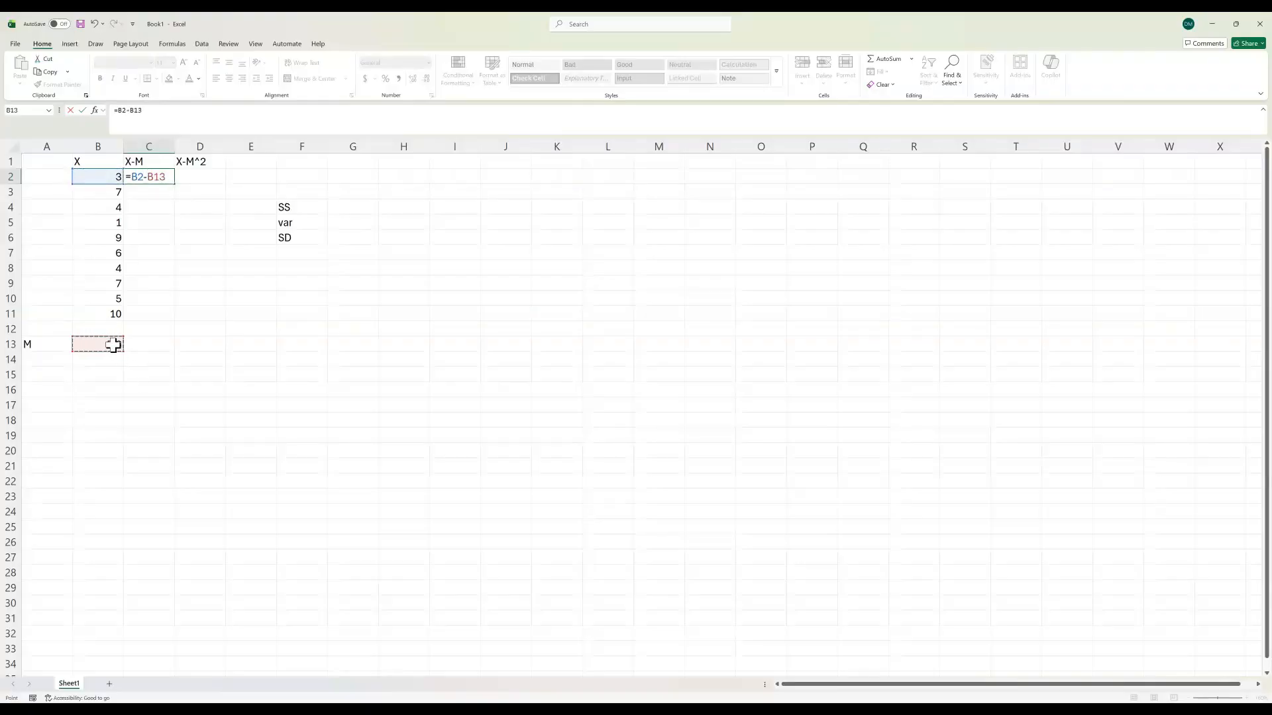
key("Return")
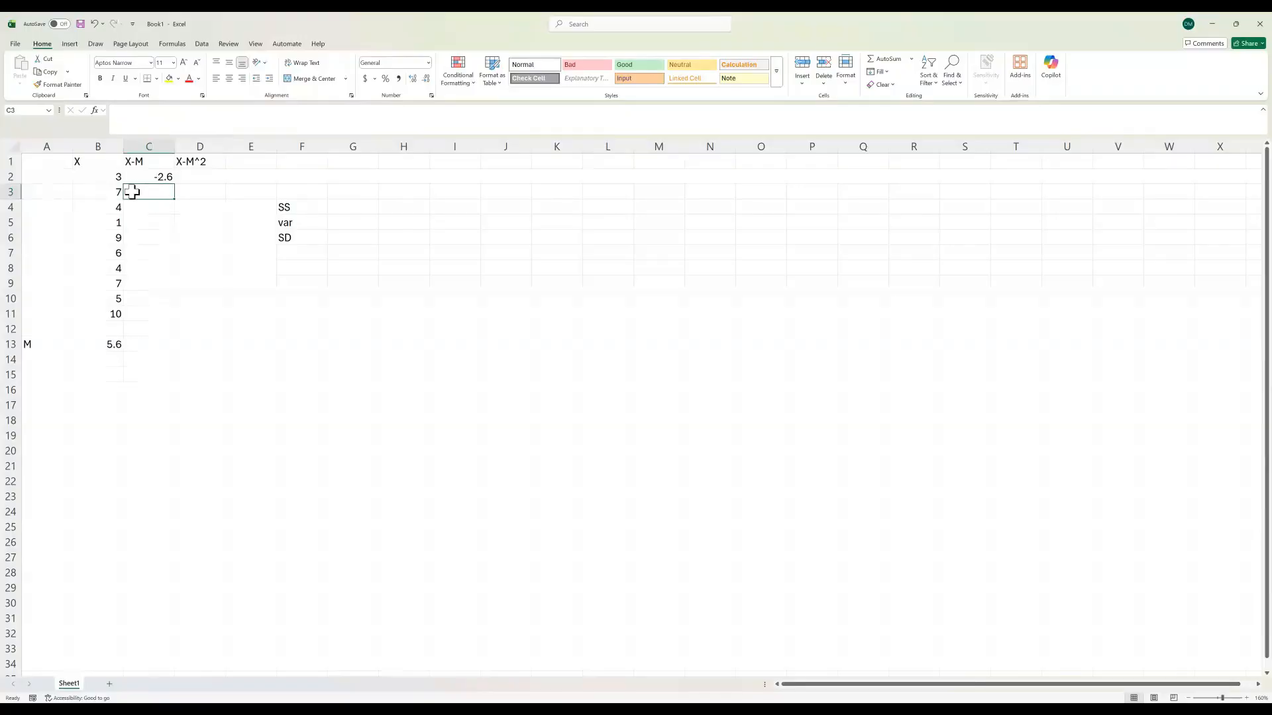
left_click(149, 175)
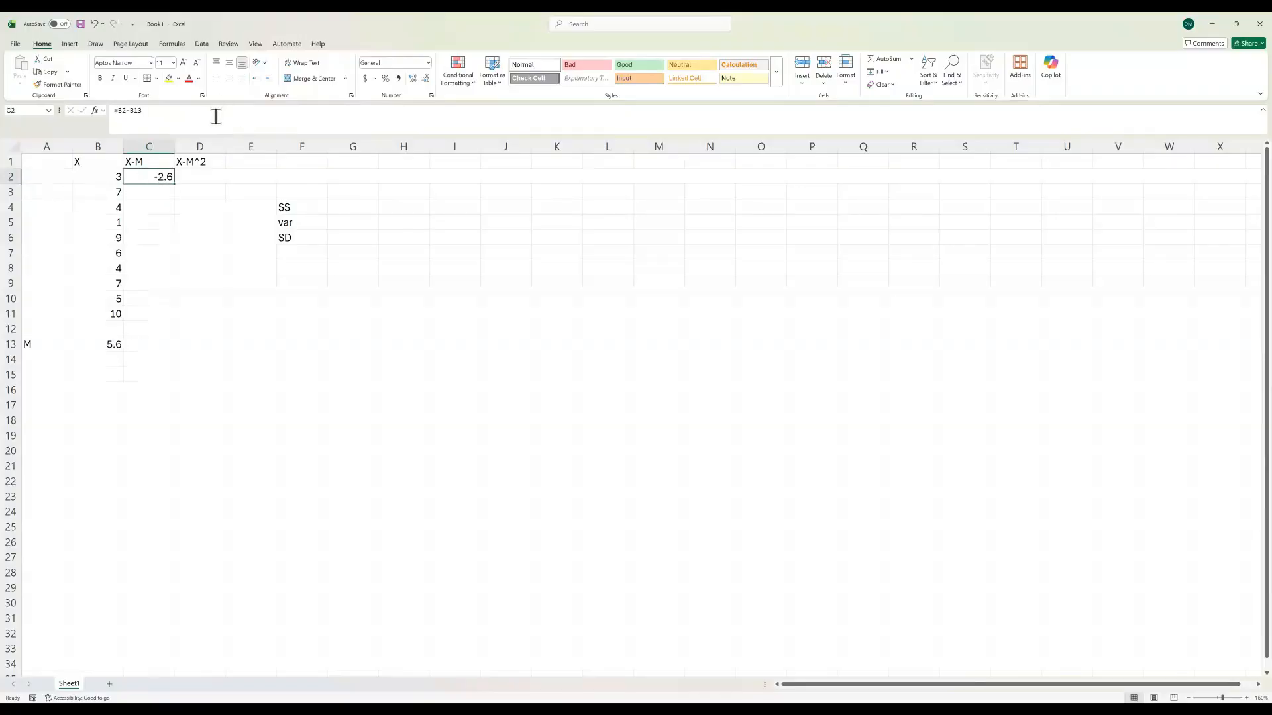
left_click(136, 110)
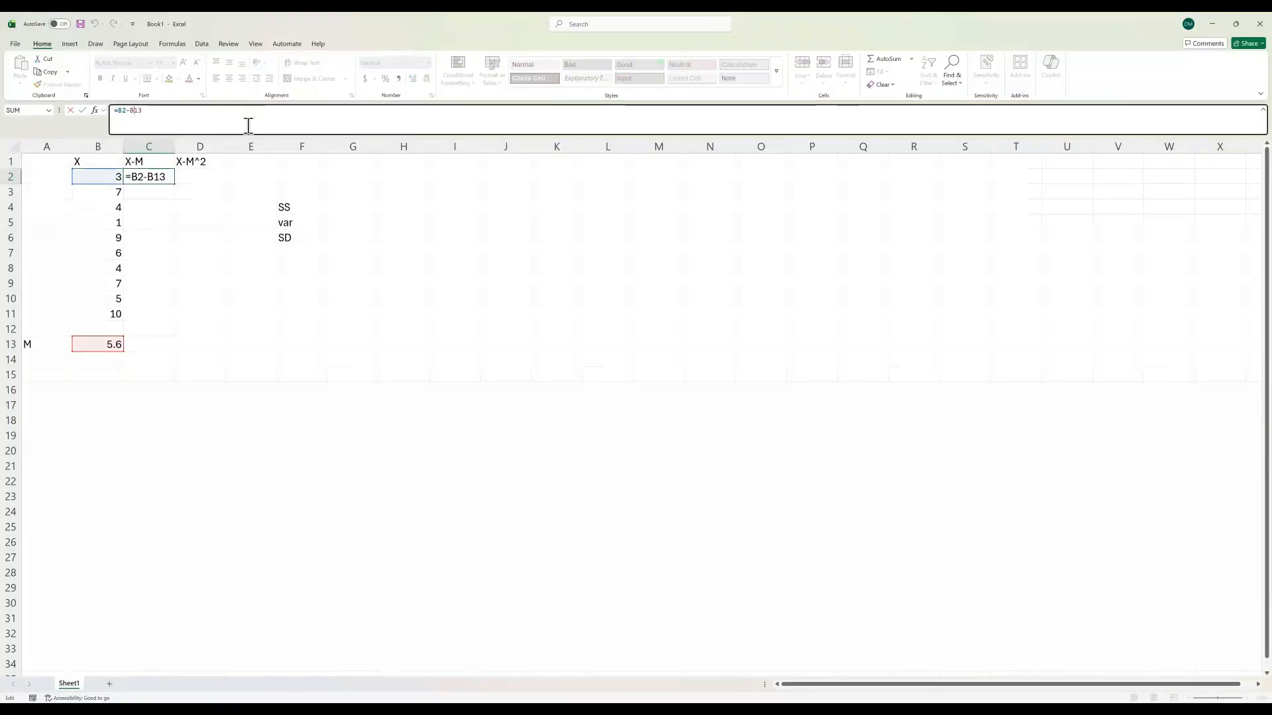
type("$")
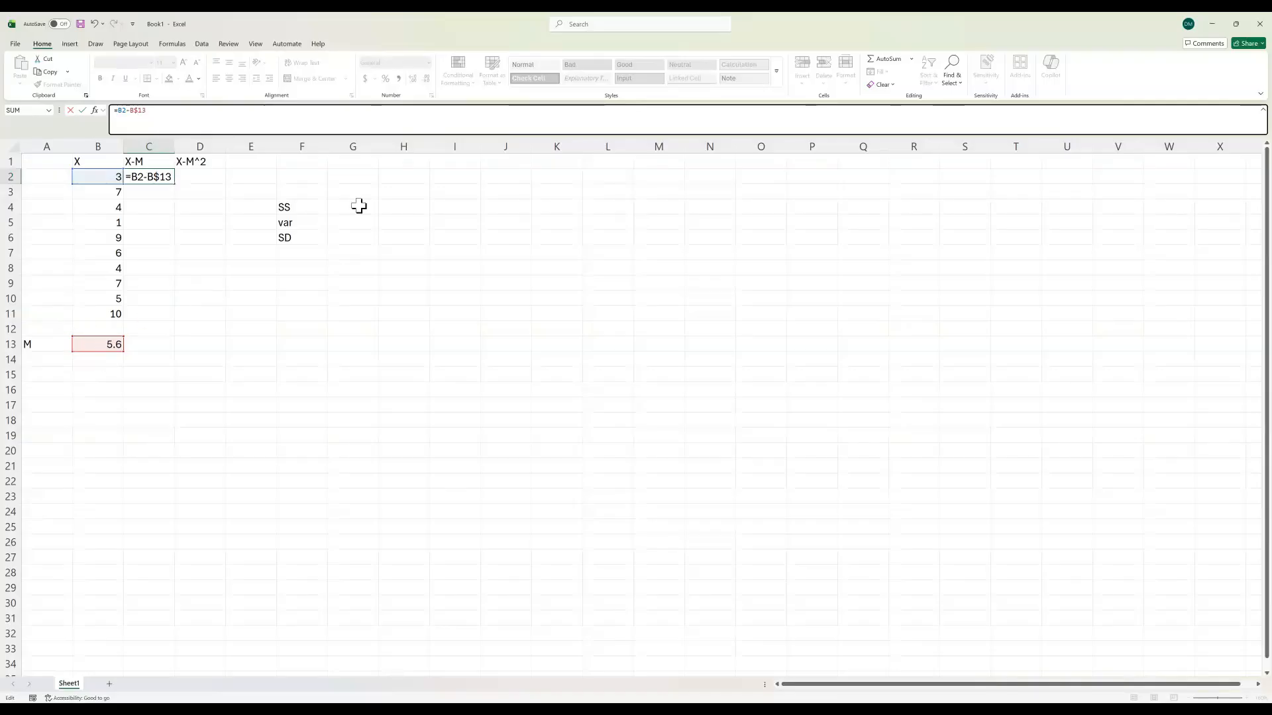
key("BackSpace")
left_click(509, 313)
Step: Fill the relative C2 formula down to C4 and inspect the reference used in C3
left_click(160, 179)
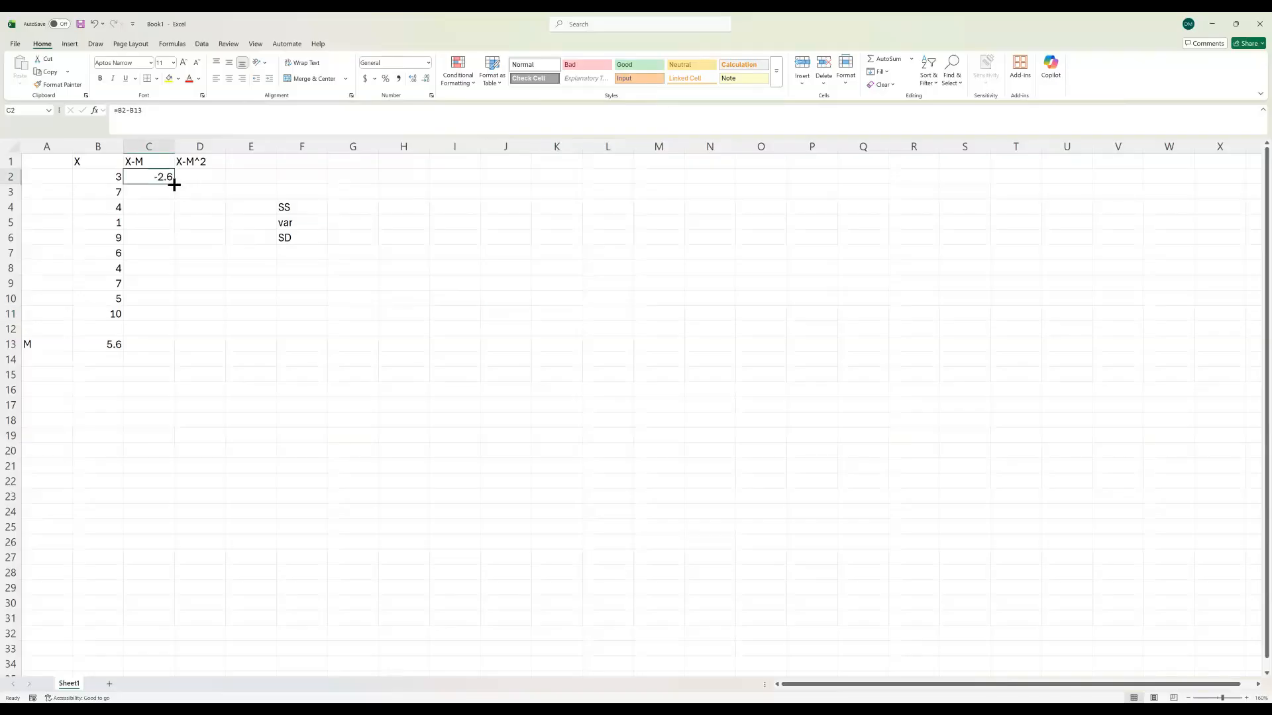
left_click_drag(173, 185, 173, 219)
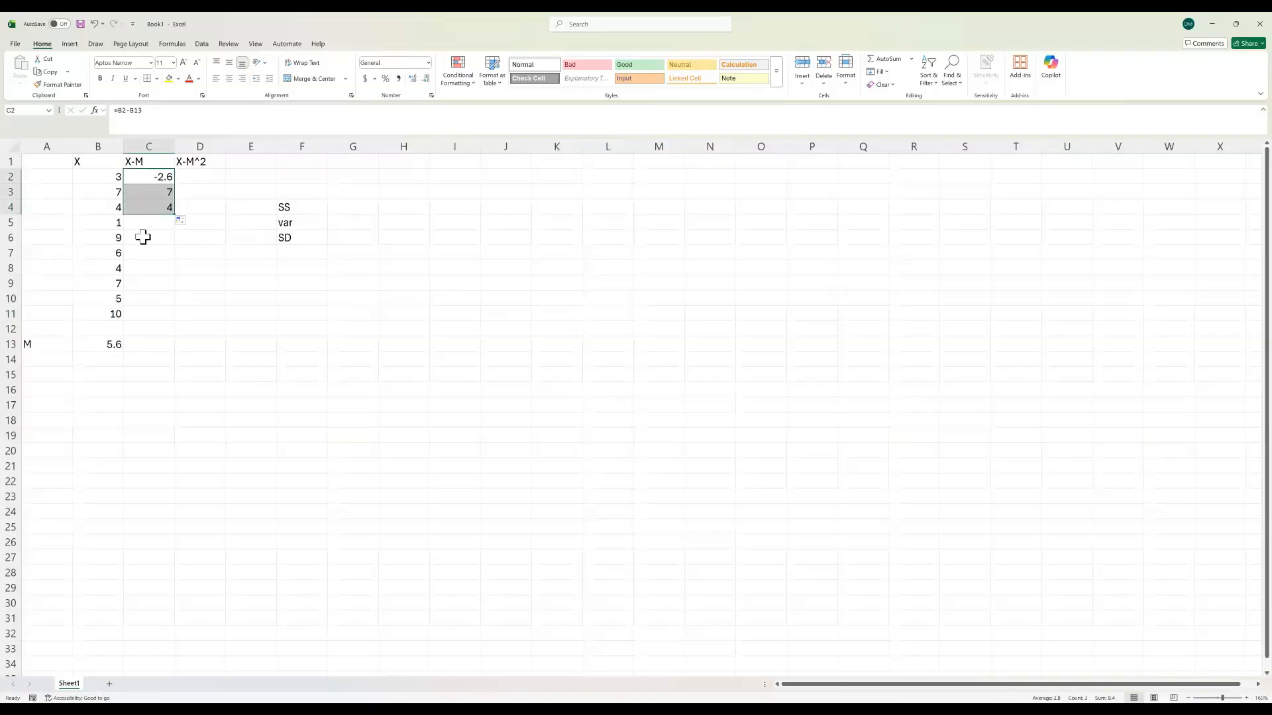
double_click(147, 194)
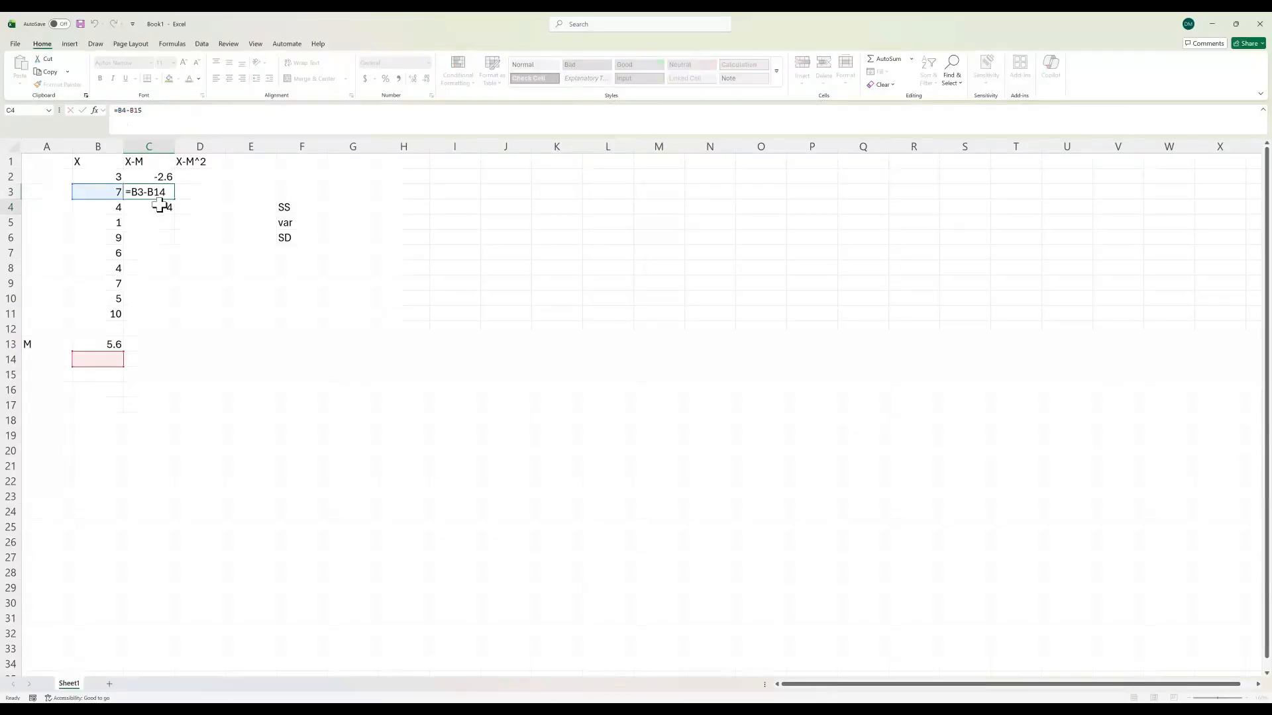
key("Return")
Step: Lock the row of the mean reference in C2 so the formula reads =B2-B$13
double_click(156, 177)
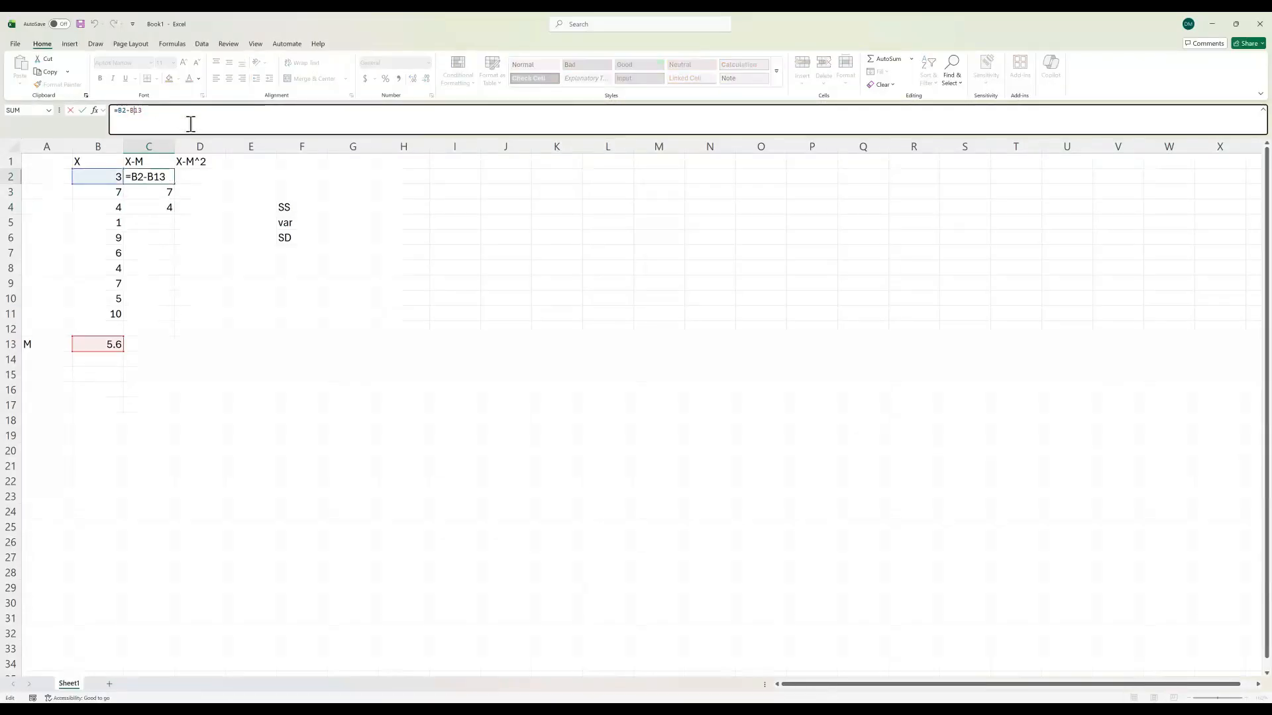
type("$")
left_click(263, 347)
left_click(161, 180)
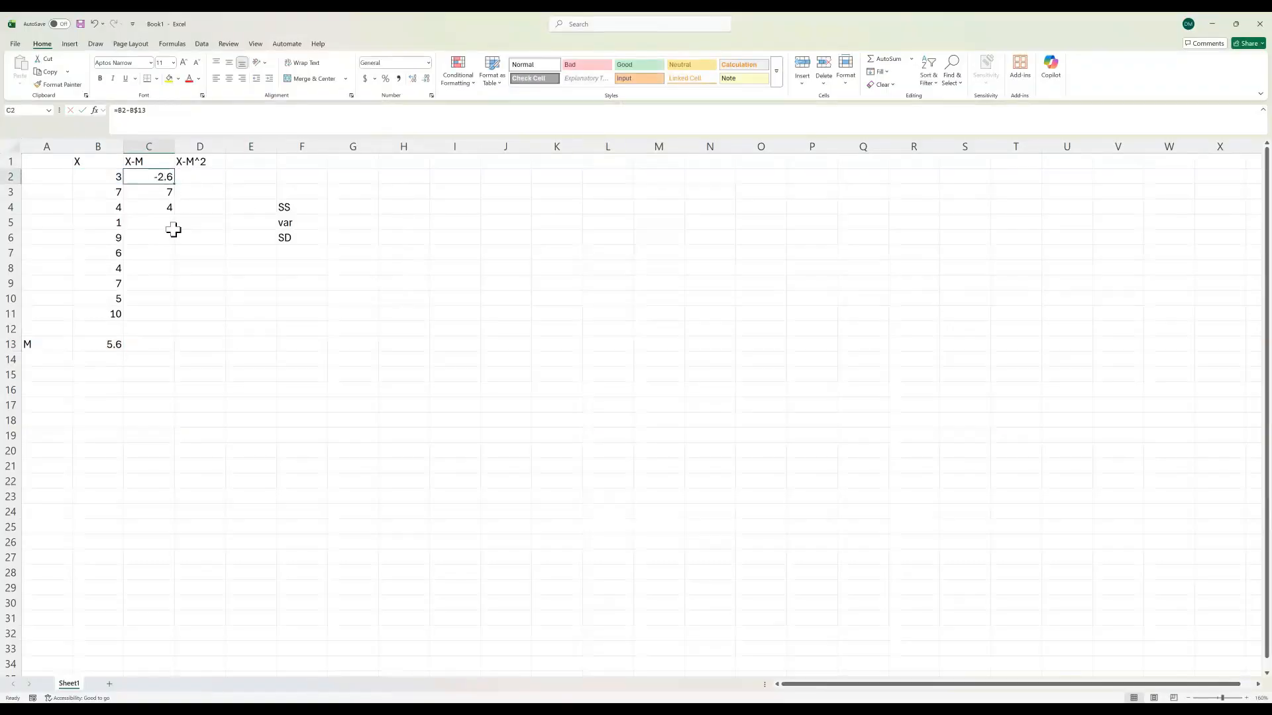
Step: Fill the C2 deviation formula down through C11 and check the formulas in C2 and C3
left_click(98, 346)
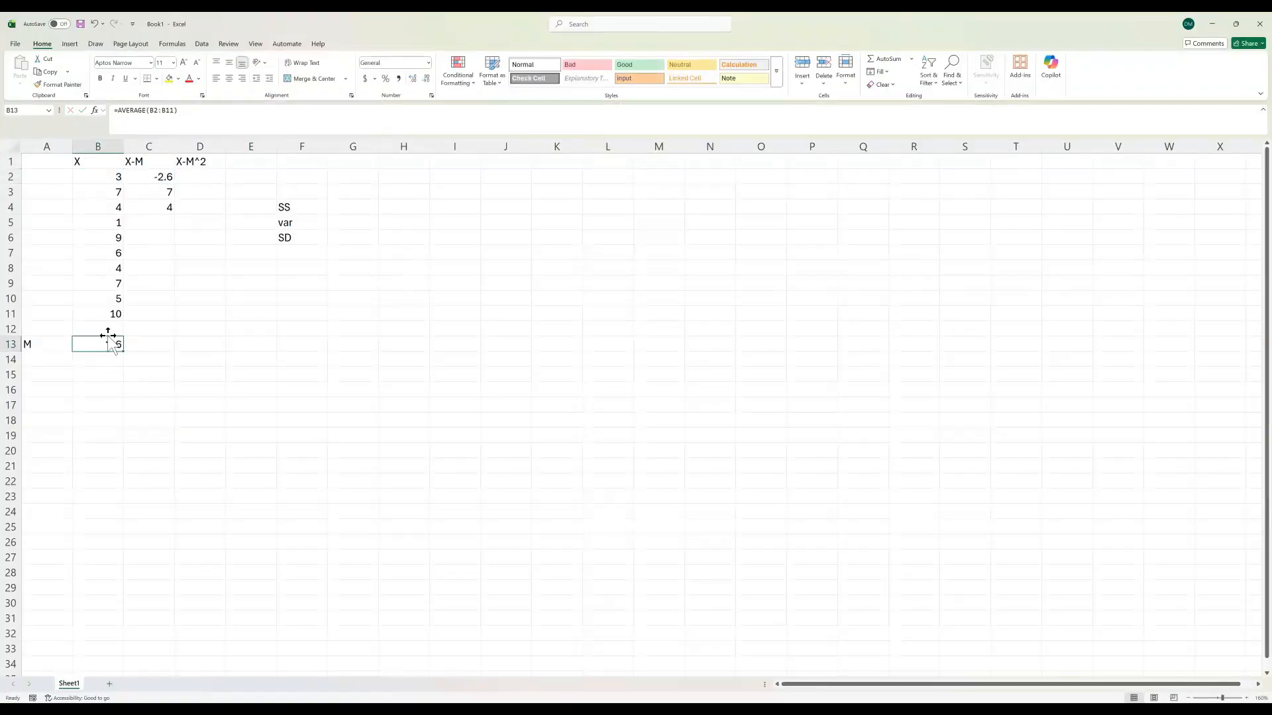
left_click(152, 176)
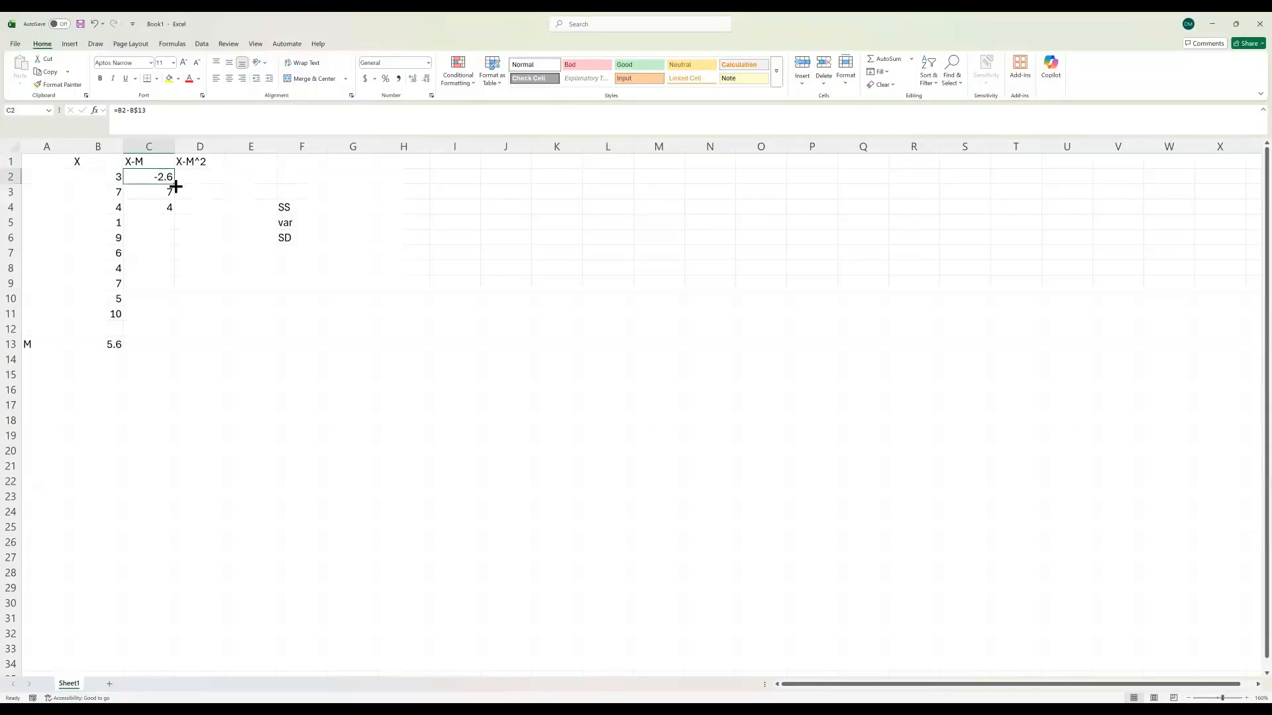
left_click_drag(175, 186, 162, 321)
left_click(166, 193)
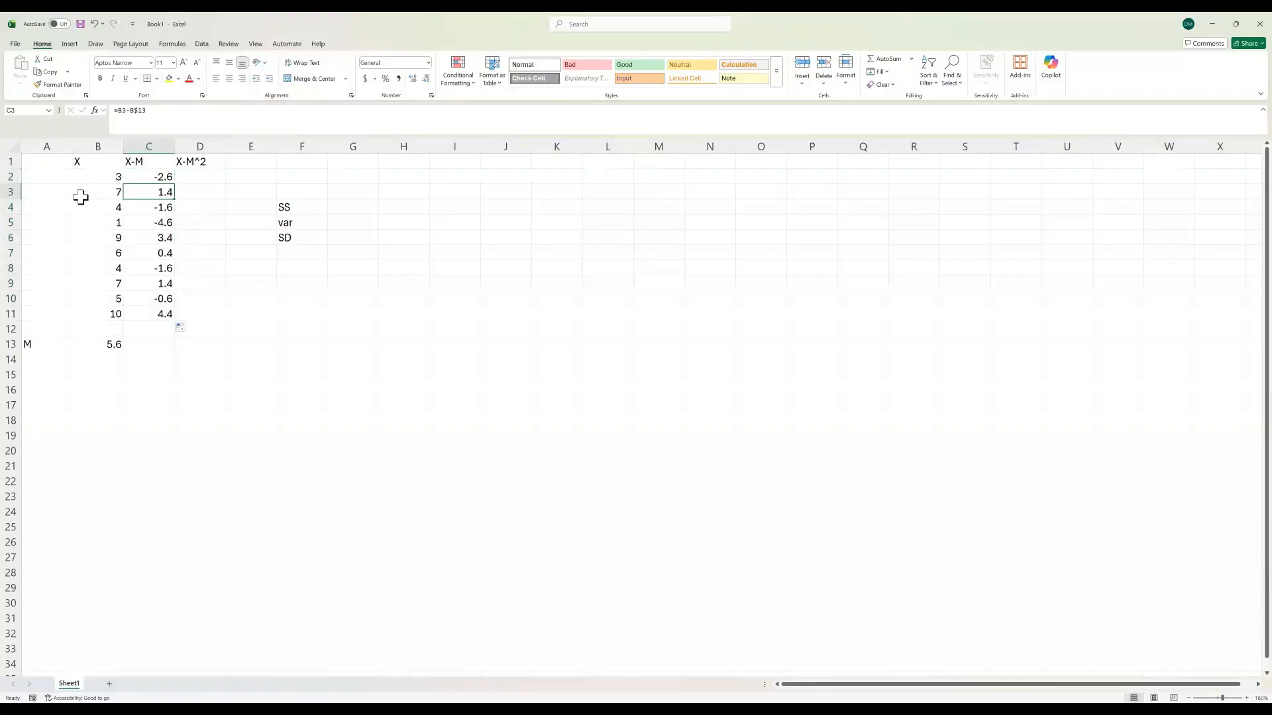
left_click(147, 180)
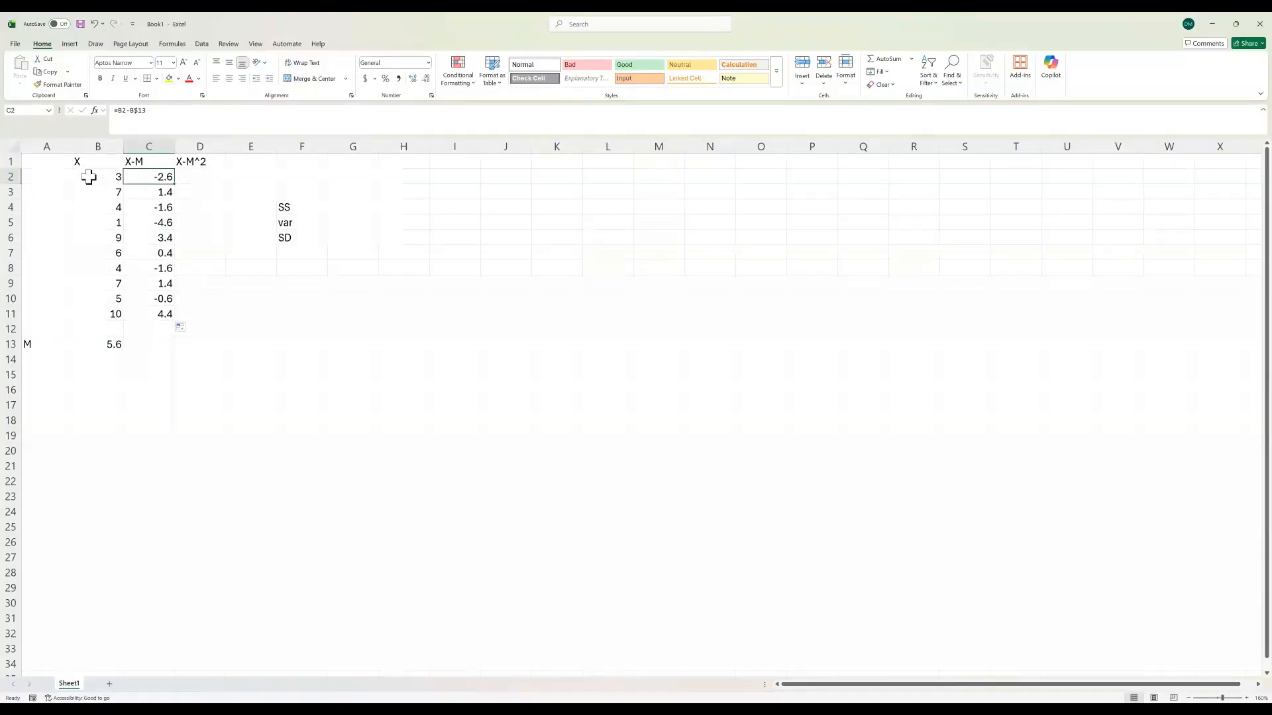
left_click(145, 193)
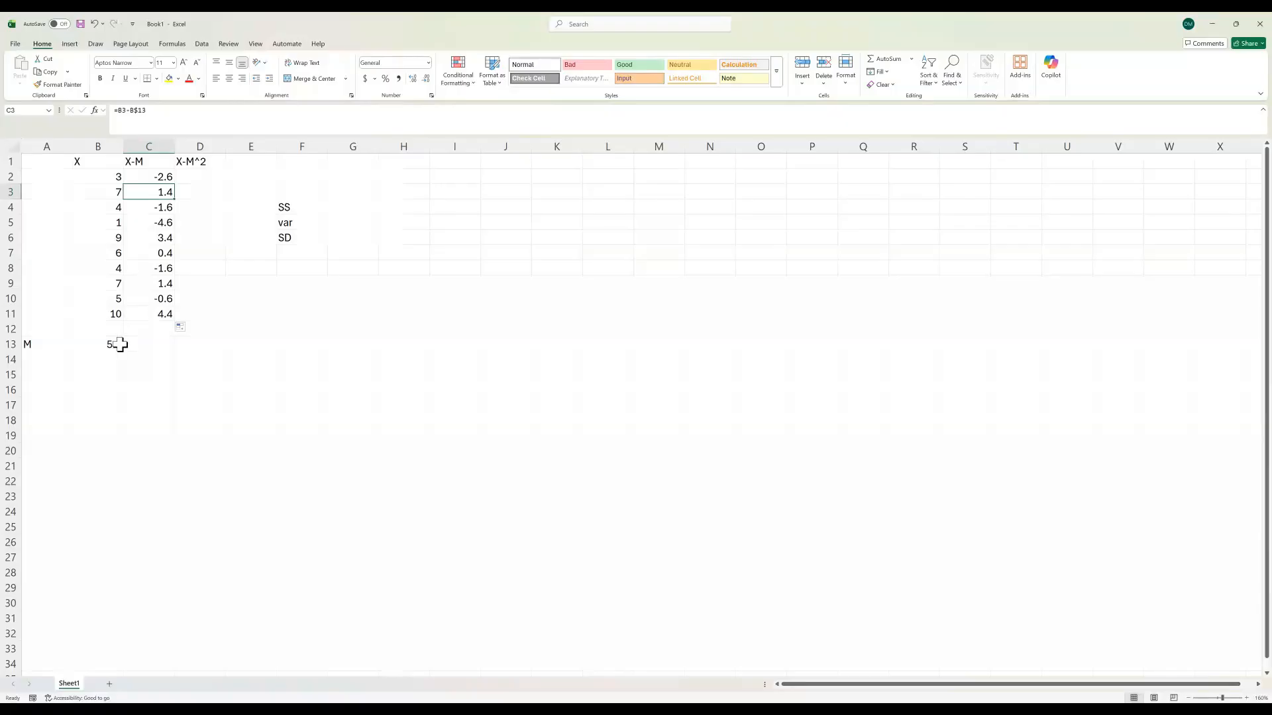
Step: Inspect the copied deviation formulas in C4, C5 and C11 to check their score and mean references
left_click(152, 211)
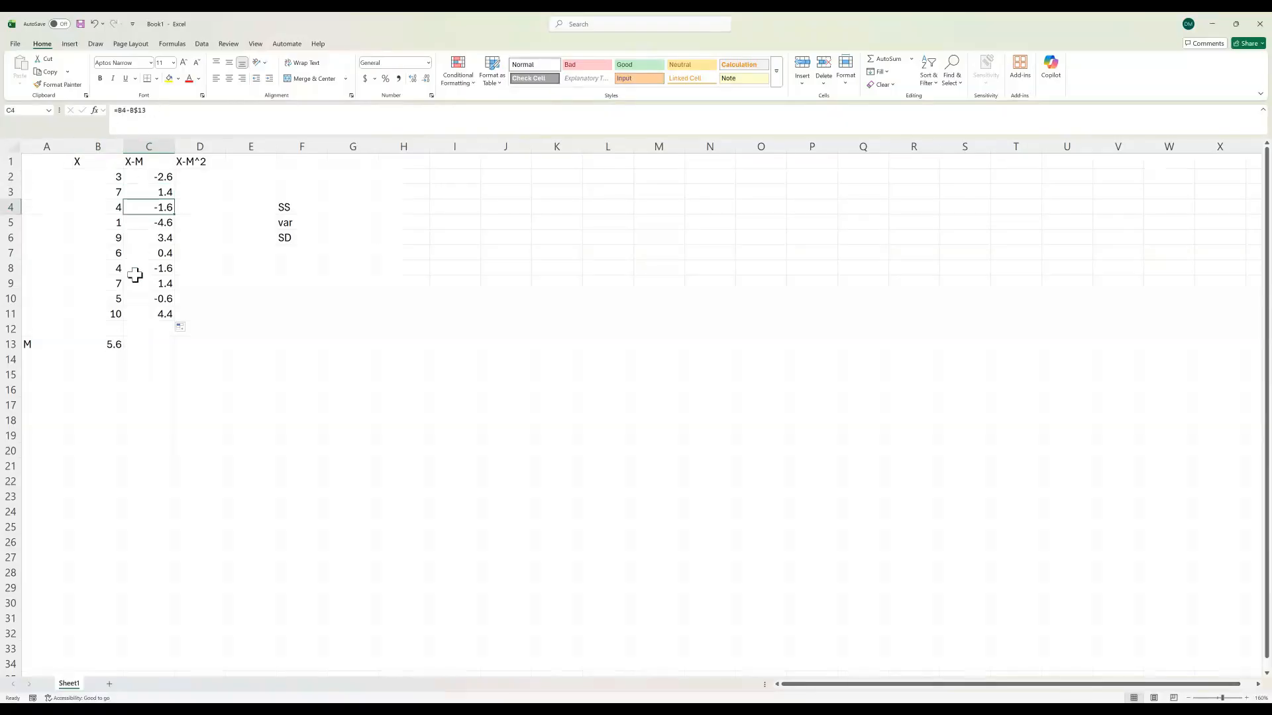
left_click(187, 254)
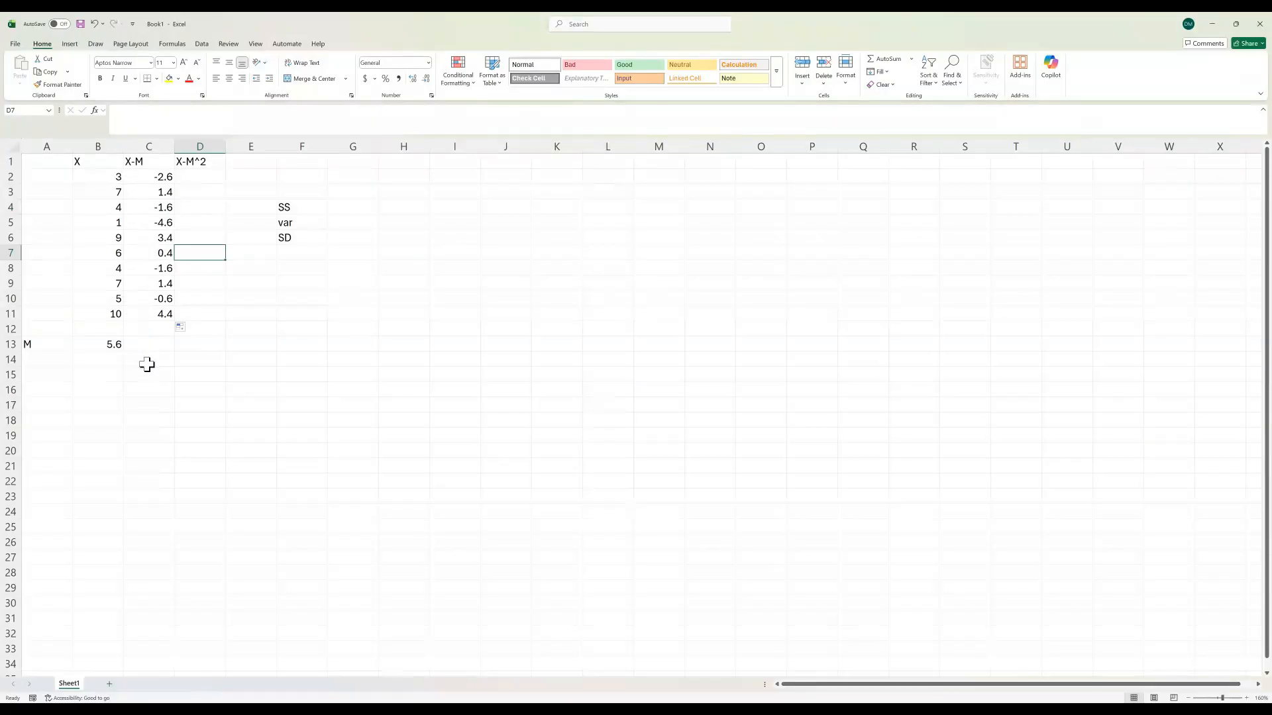
left_click(145, 223)
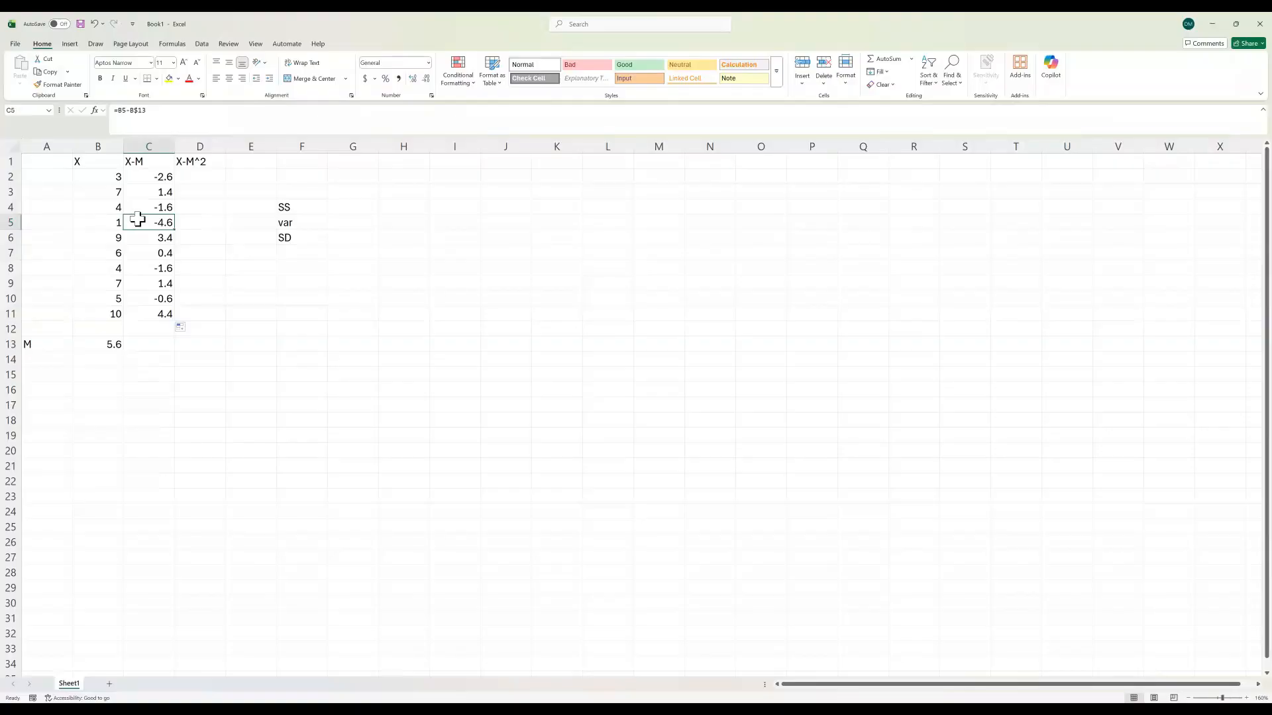
left_click(166, 314)
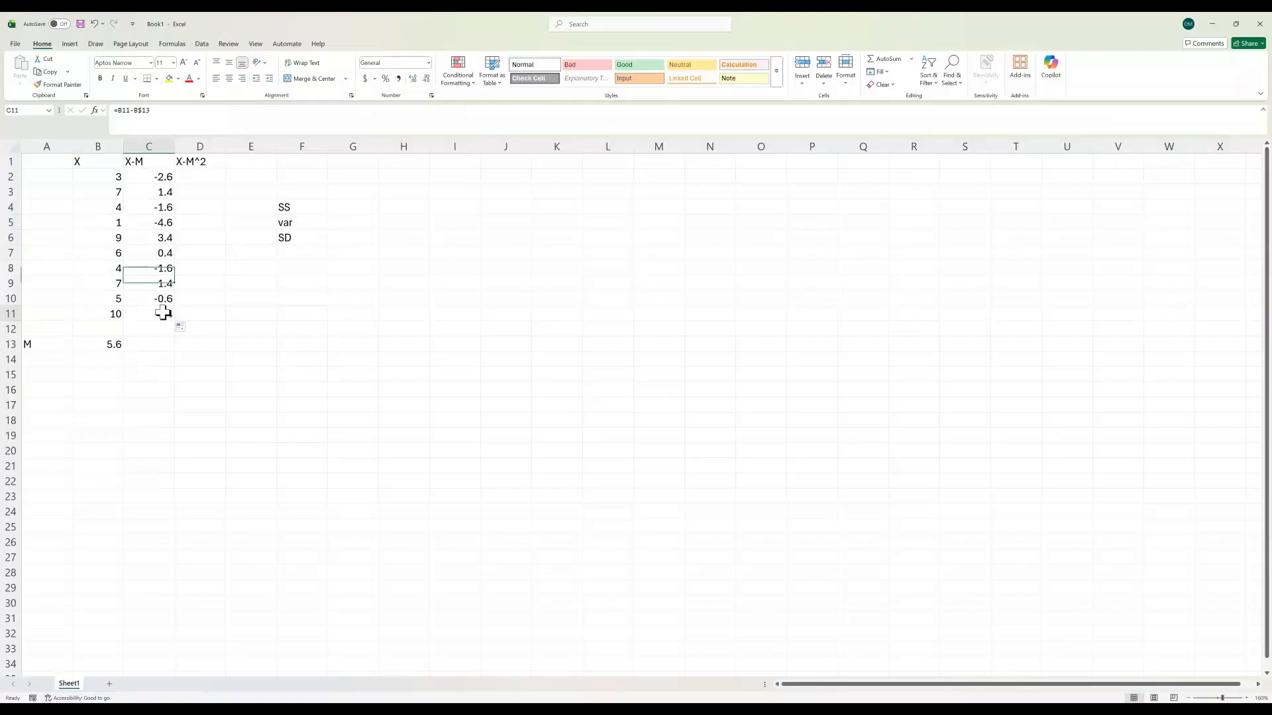
left_click(152, 222)
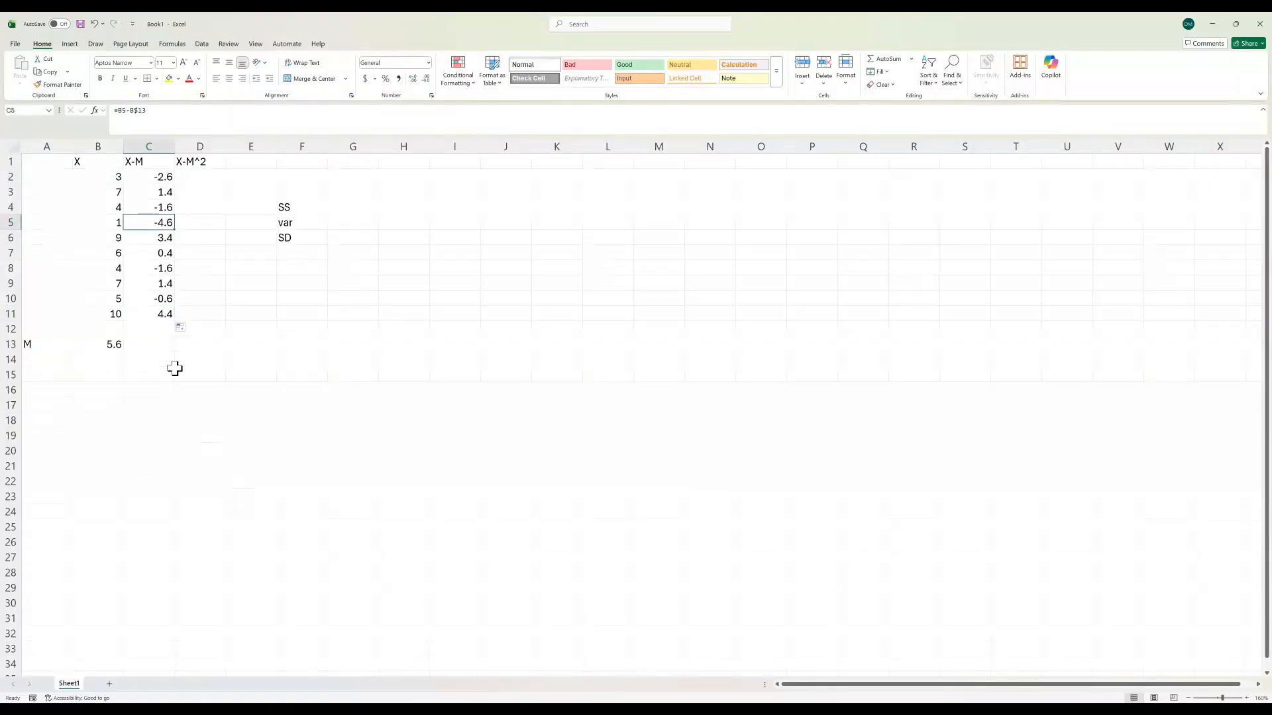
Step: Enter =C2^2 in D2 to square the first score's deviation from the mean
left_click(201, 179)
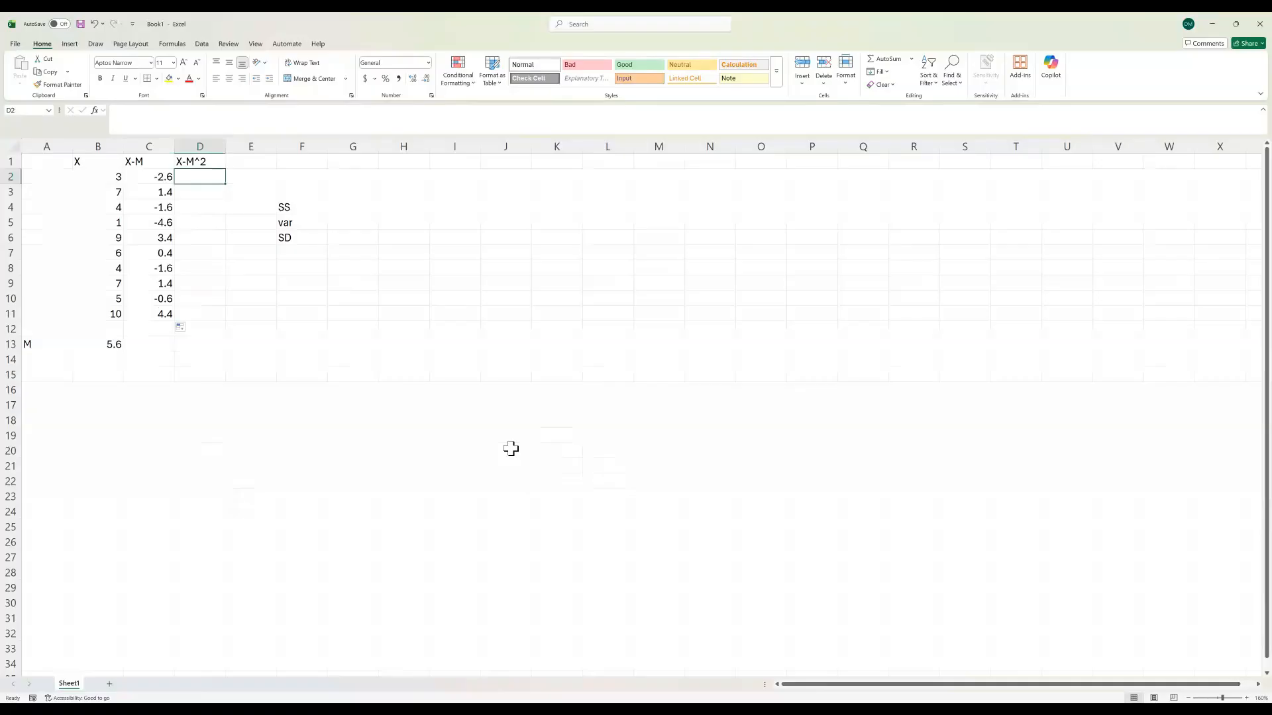
type("=")
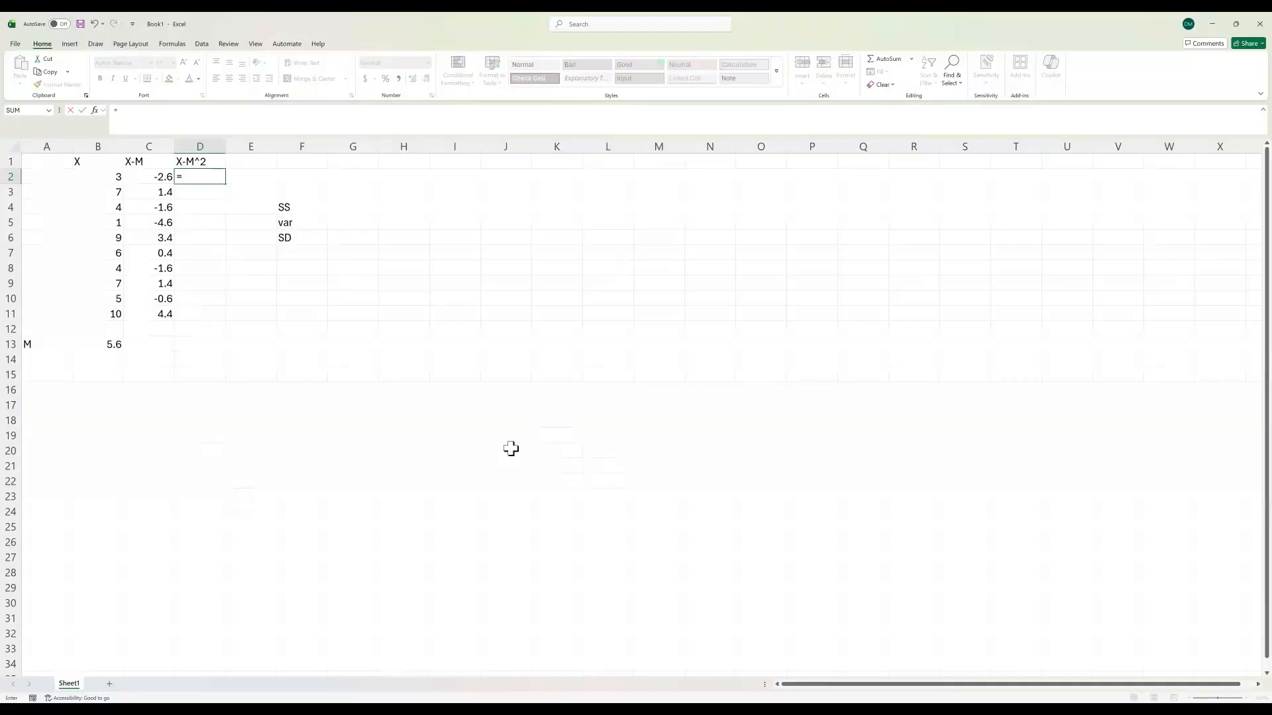
left_click(163, 179)
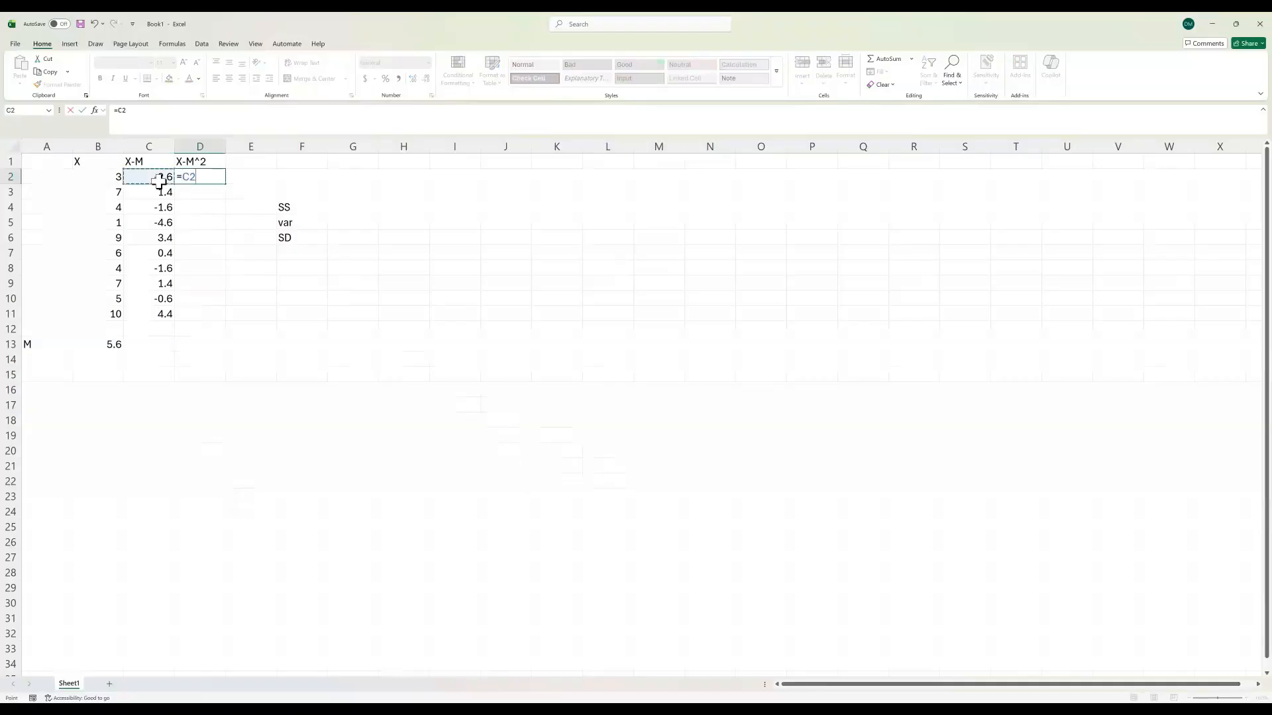
left_click(188, 117)
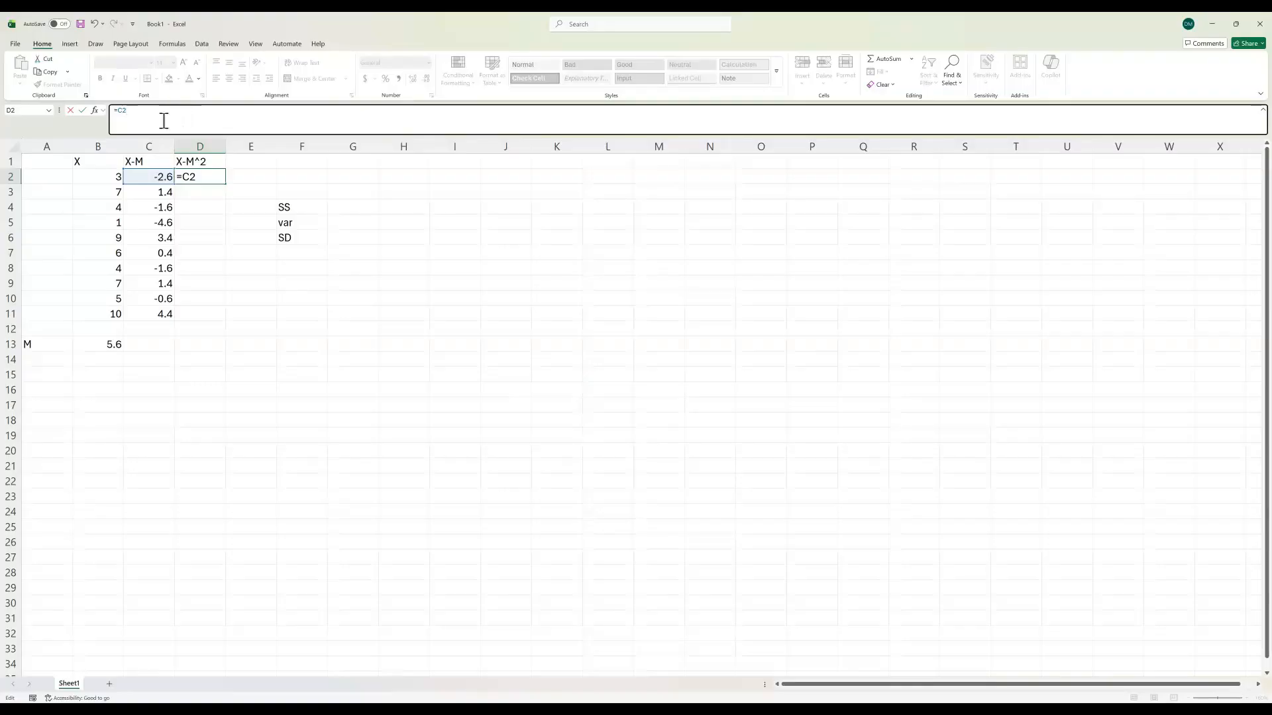
type("*")
left_click(147, 178)
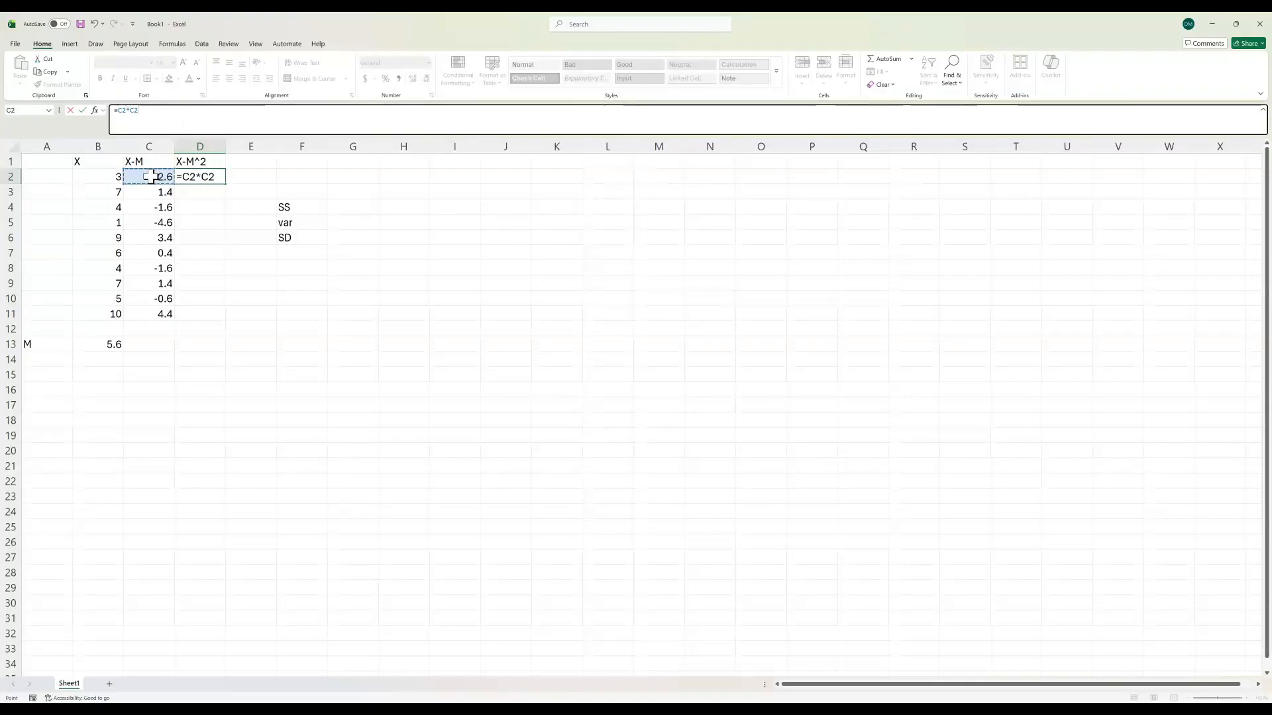
key("BackSpace")
key("BackSpace")
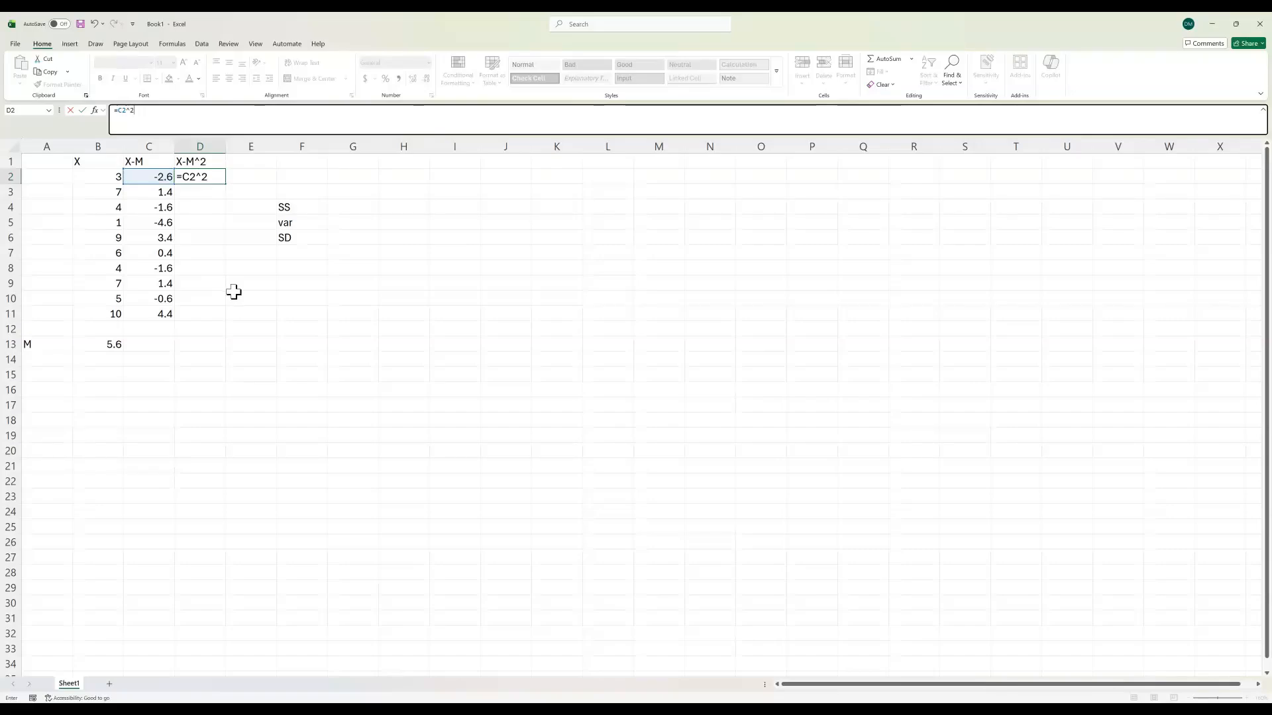
key("Return")
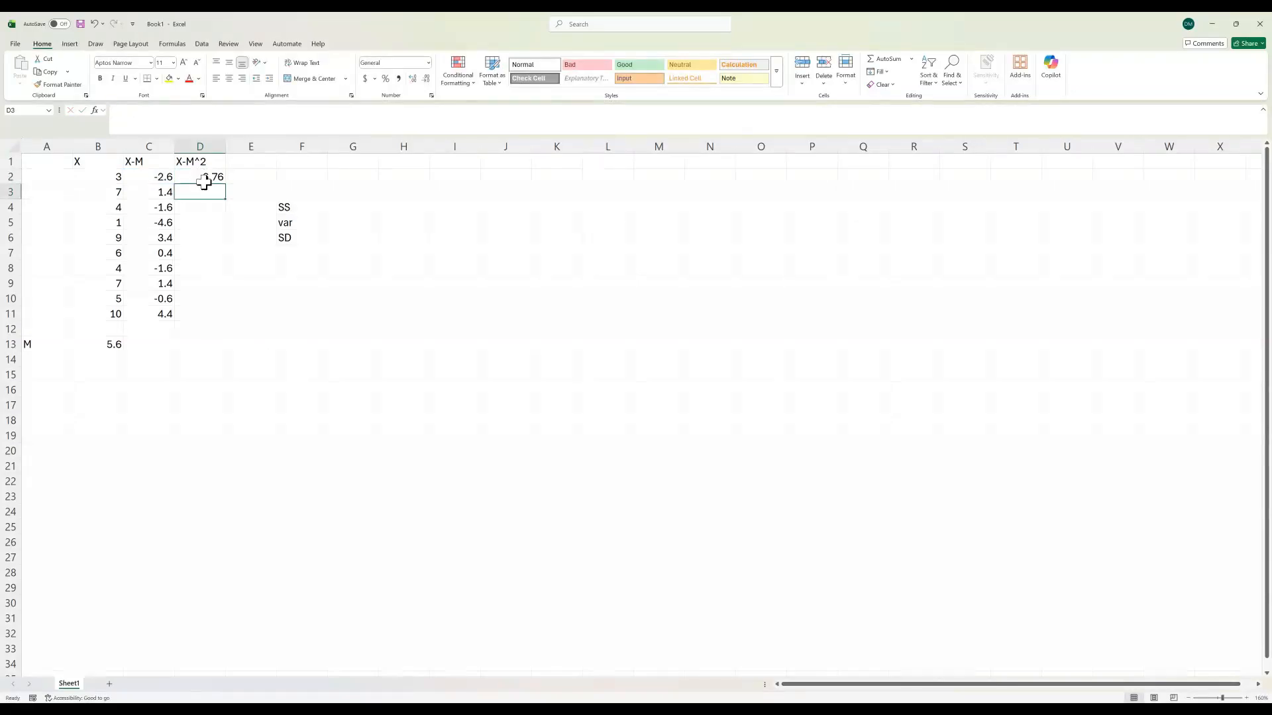
Step: Fill the D2 squared-deviation formula down through D11 and check the formulas in D11, D7 and D5
left_click(203, 182)
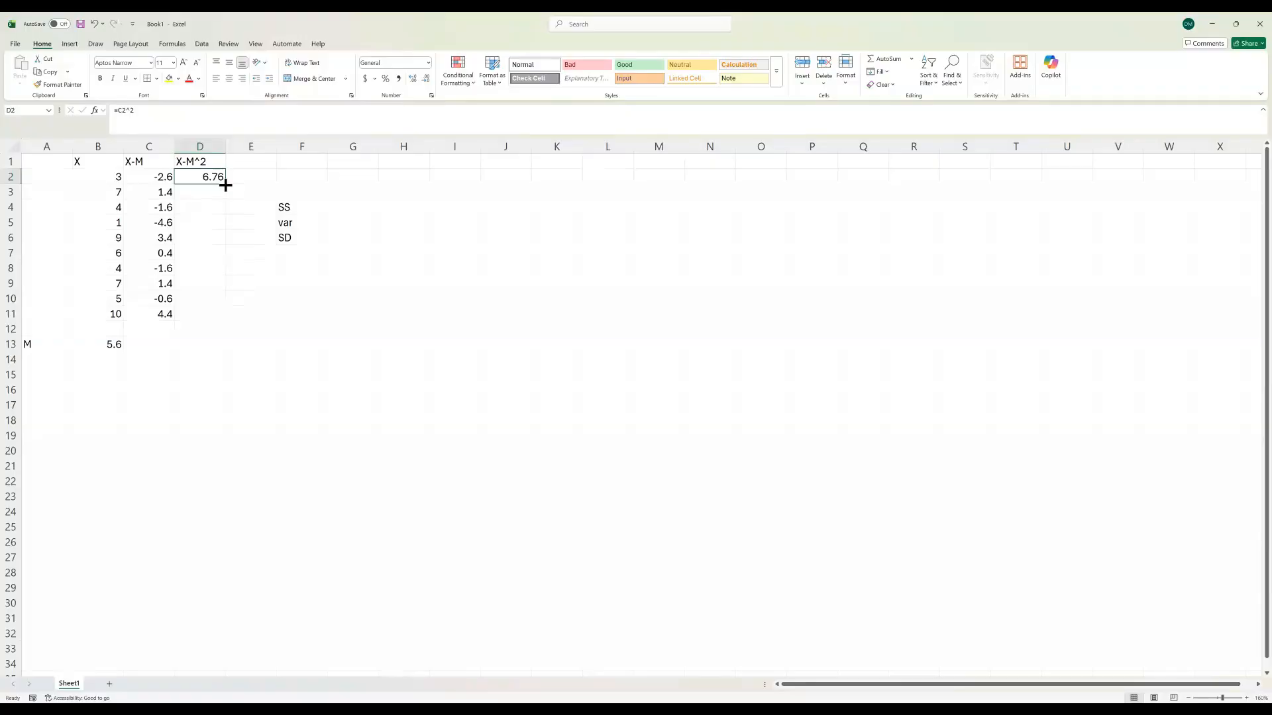
left_click_drag(226, 186, 218, 324)
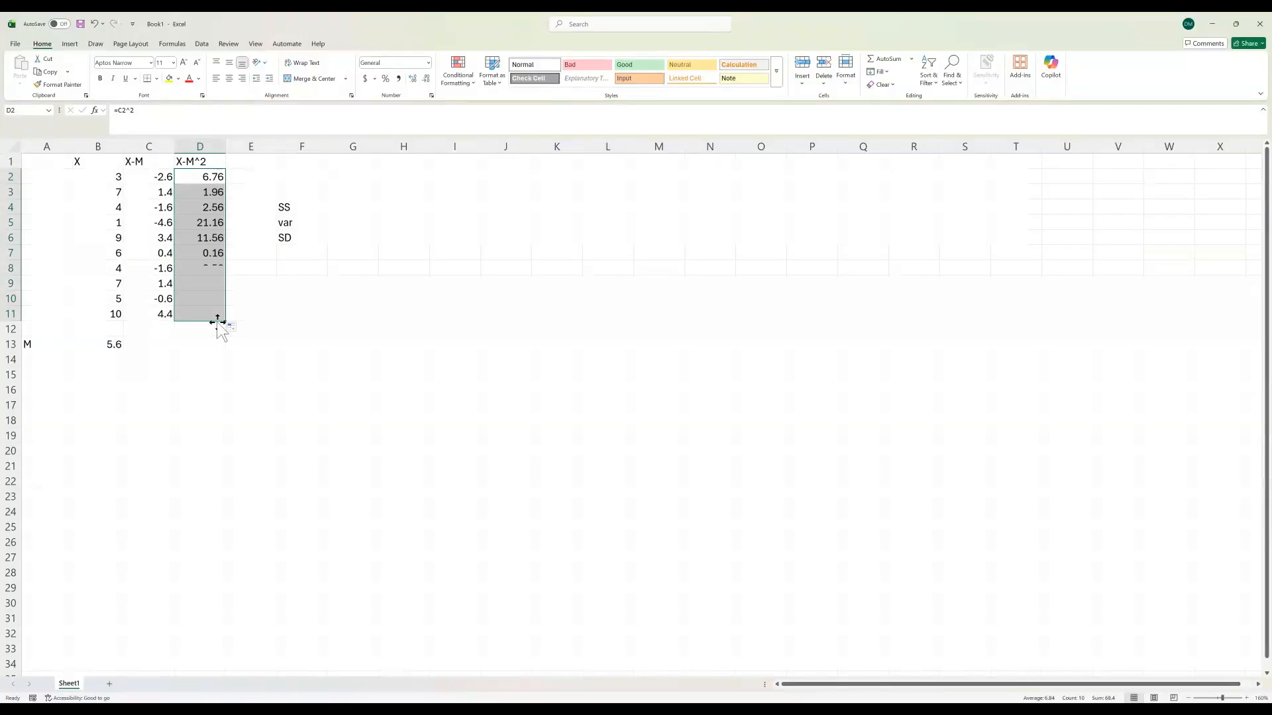
left_click(209, 313)
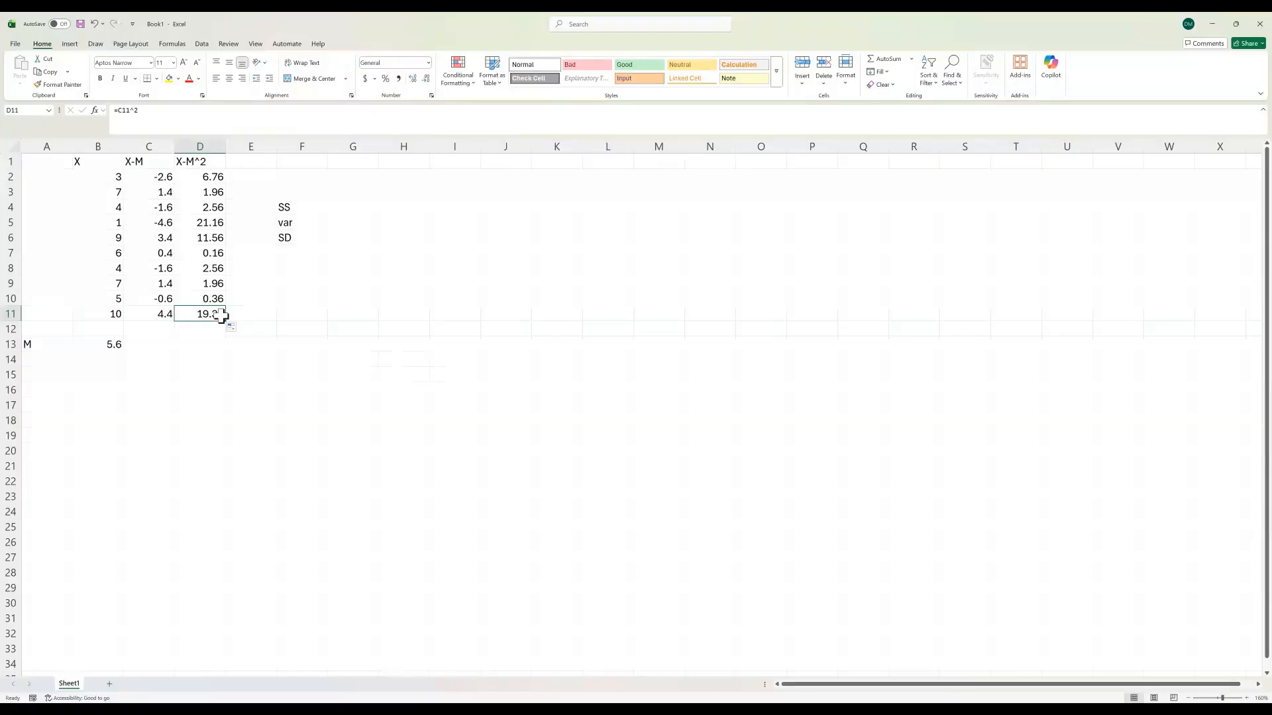
left_click(218, 251)
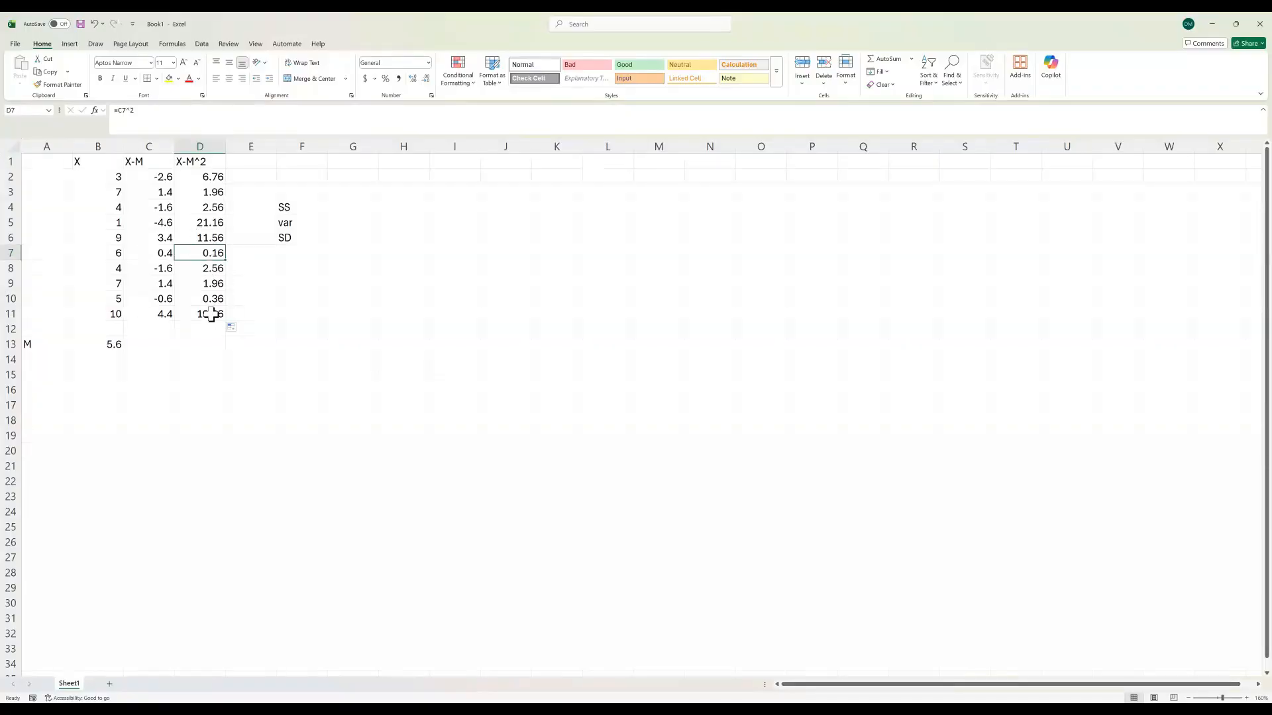
left_click(202, 225)
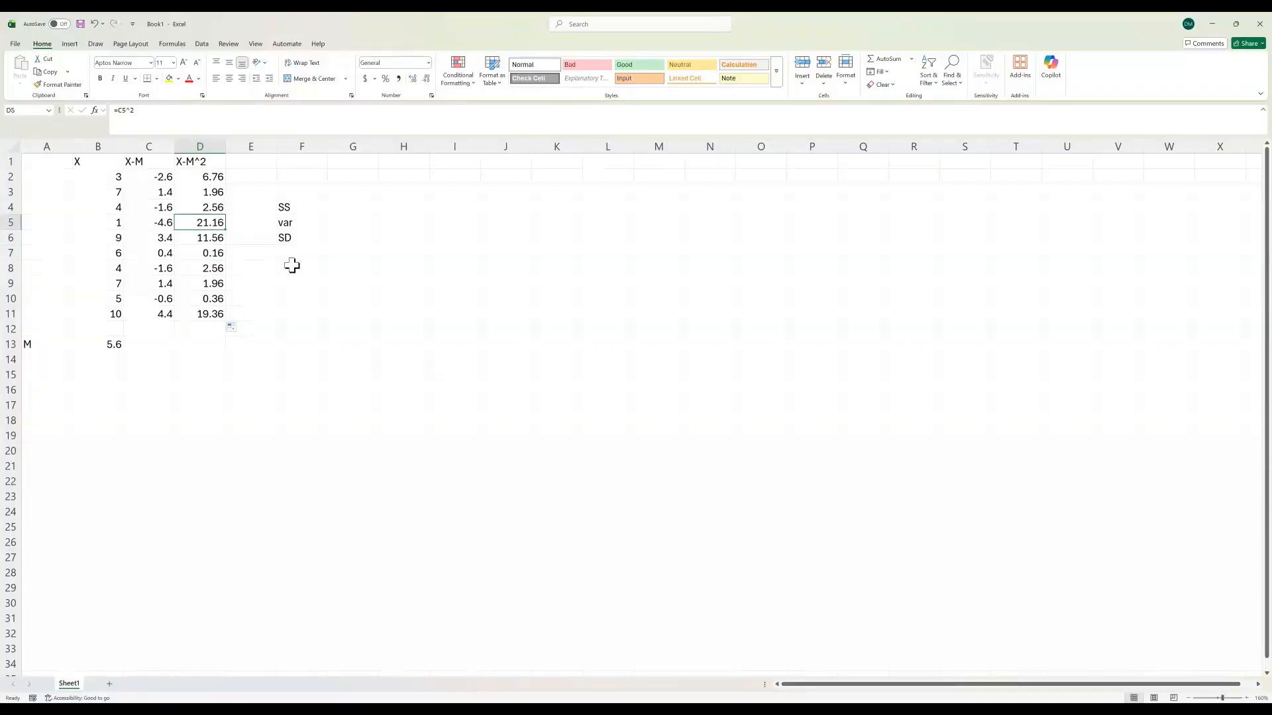
Step: Enter =sum(D2:D11) in G4 to calculate the sum of squares
left_click(358, 210)
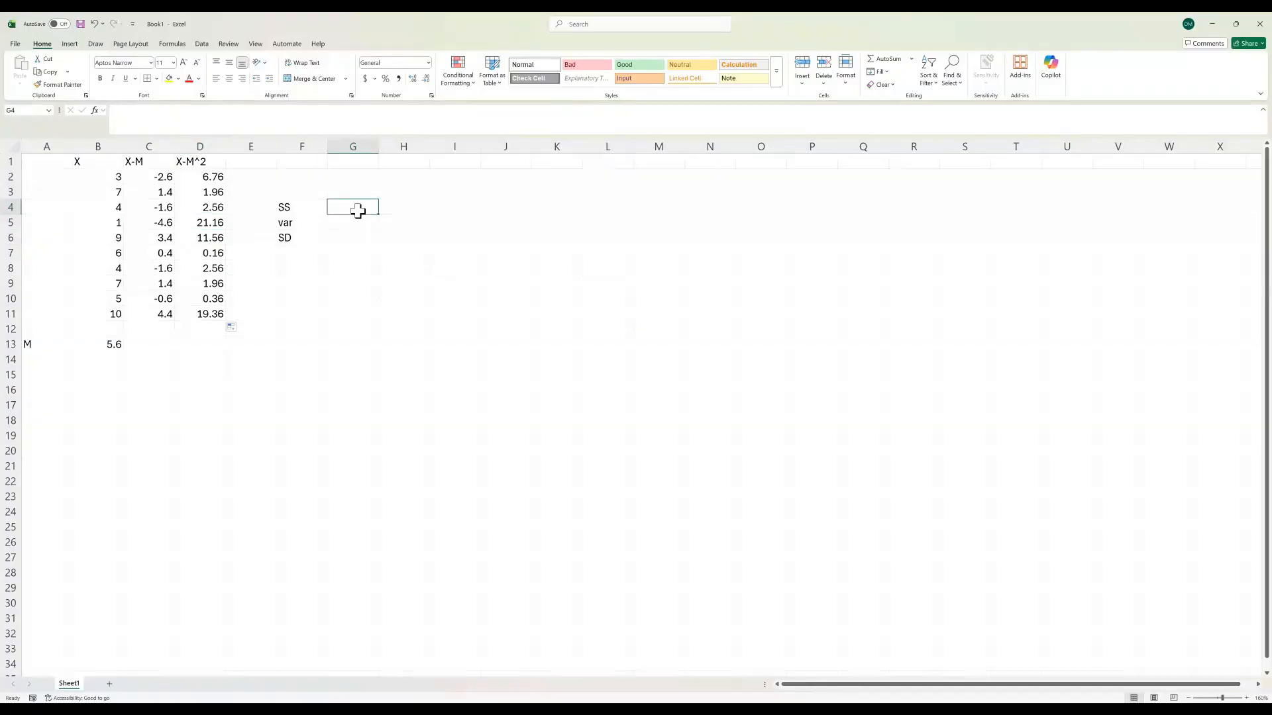
type("=sum(")
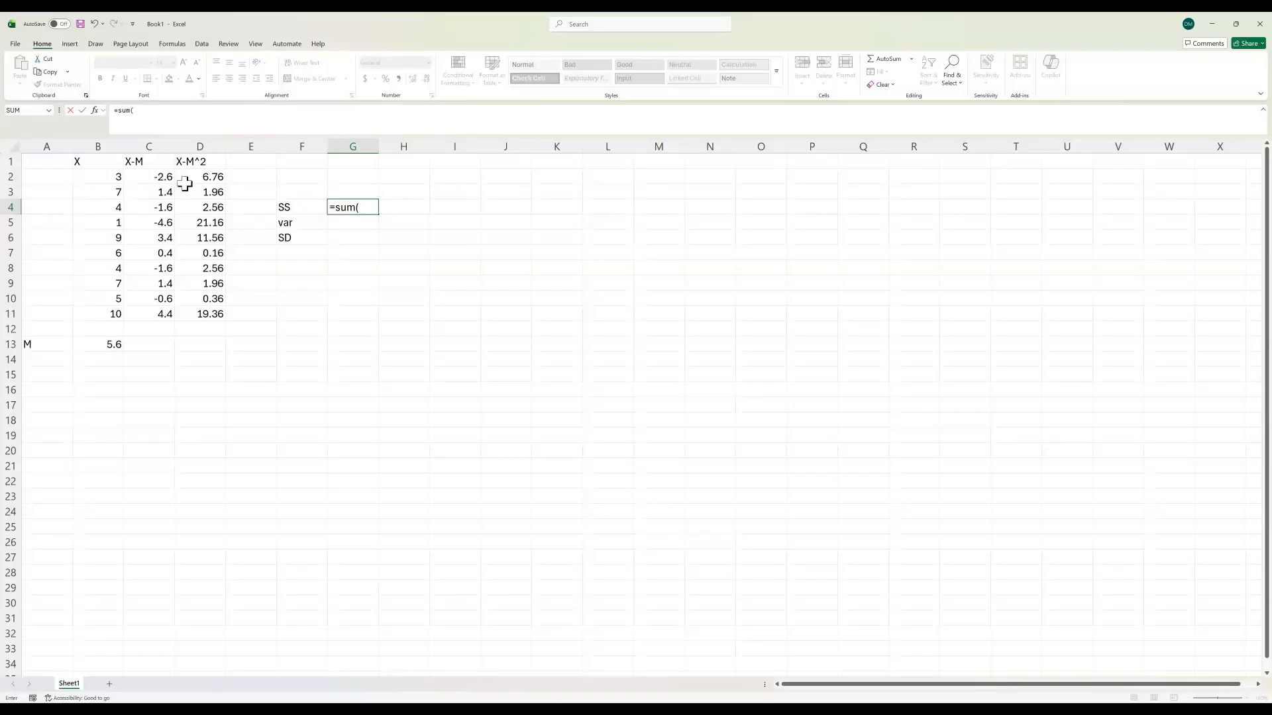
left_click_drag(198, 177, 204, 315)
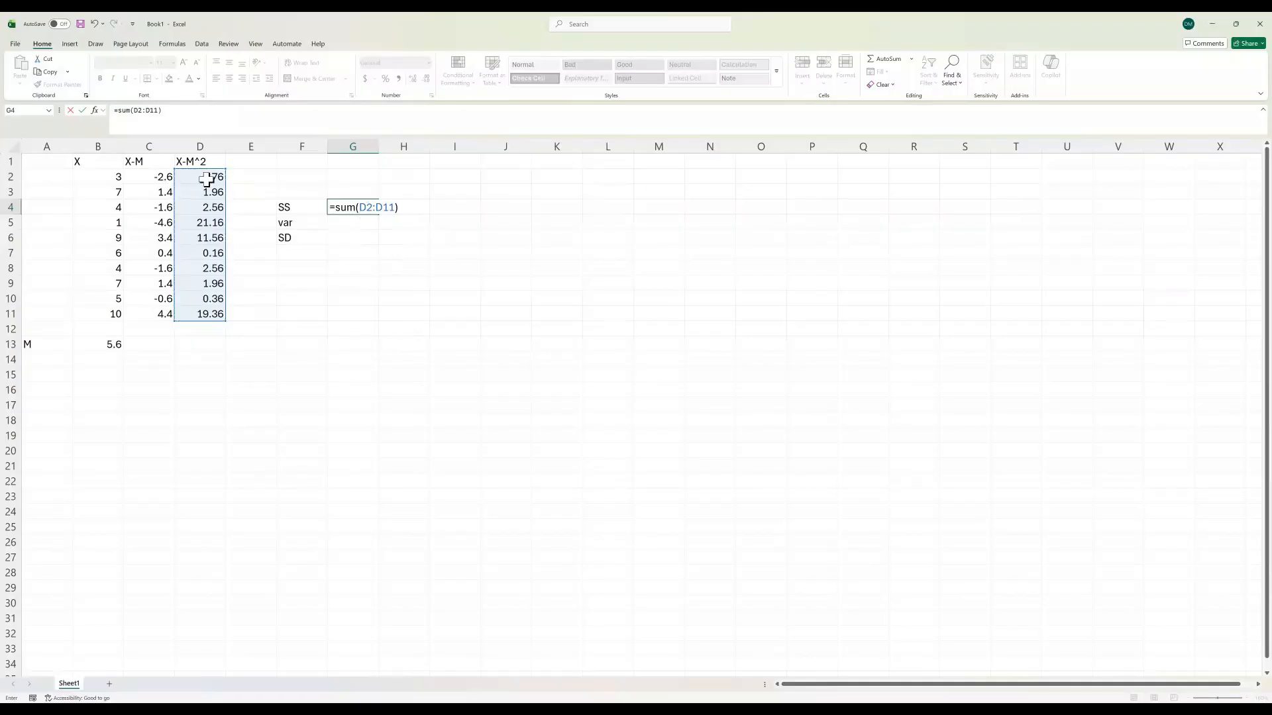
type(")")
key("Return")
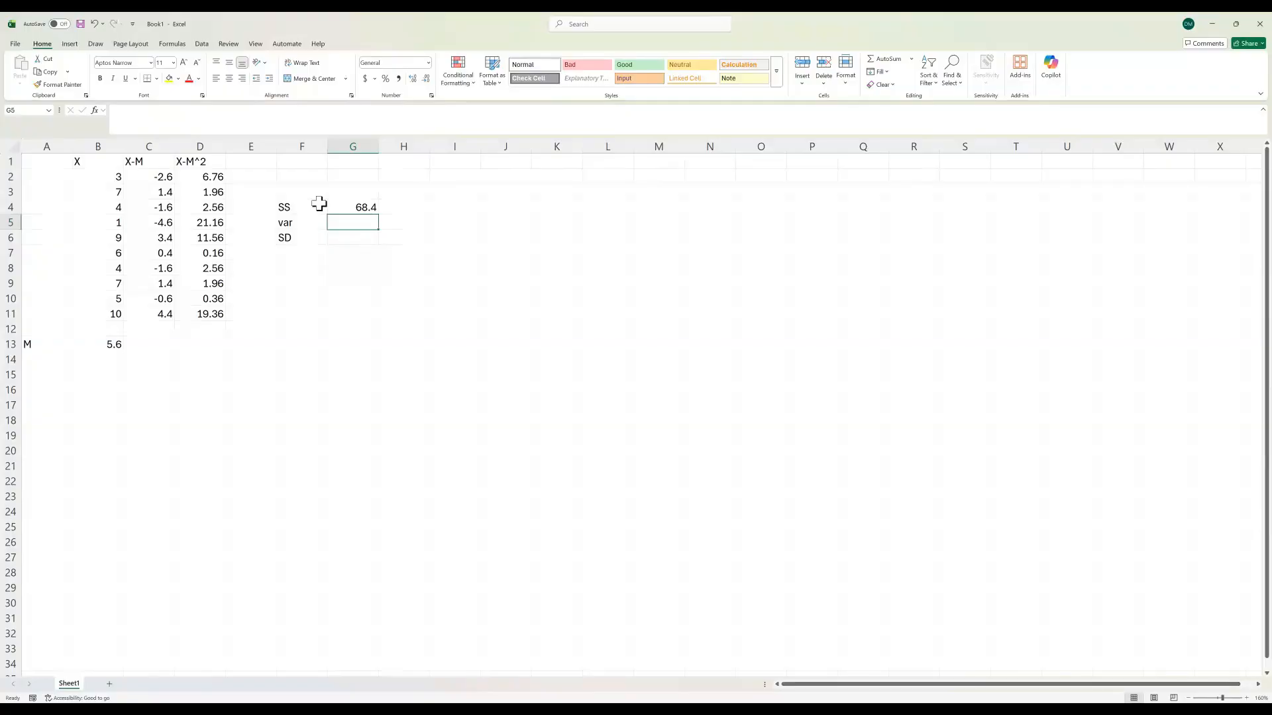
Step: Enter =G4/10 in G5 to calculate the variance from the sum of squares
type("=")
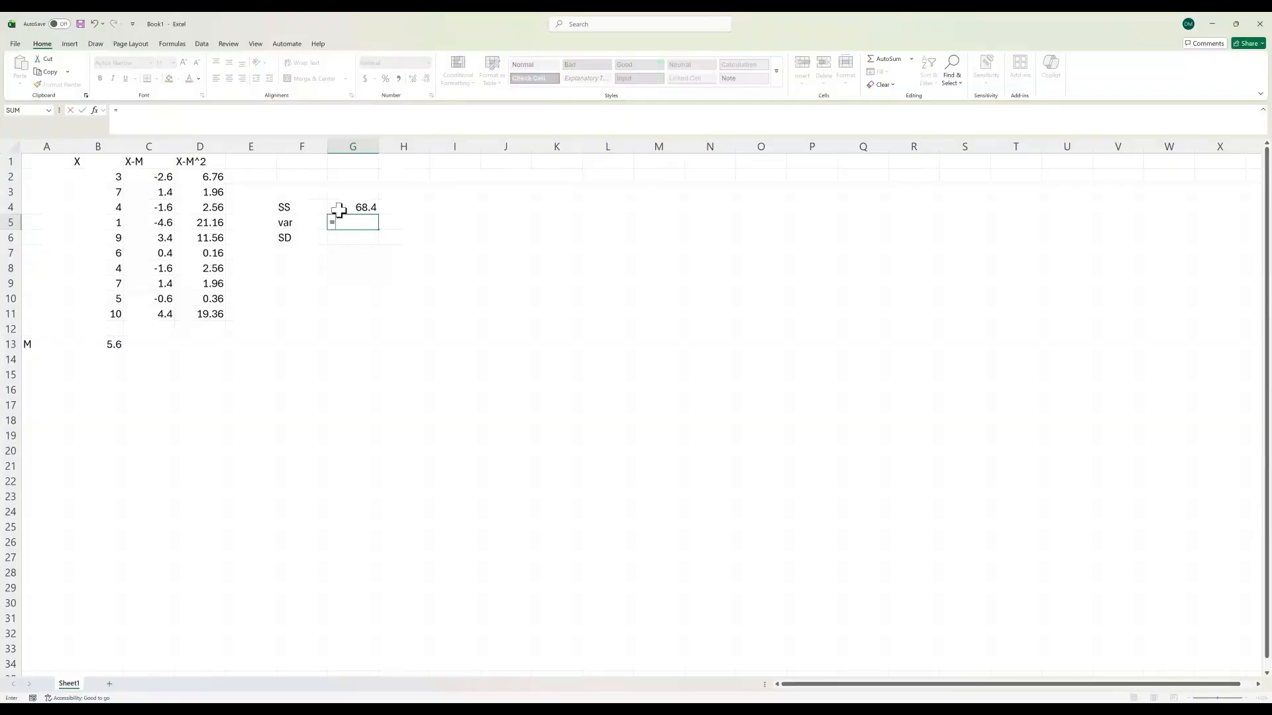
left_click(341, 208)
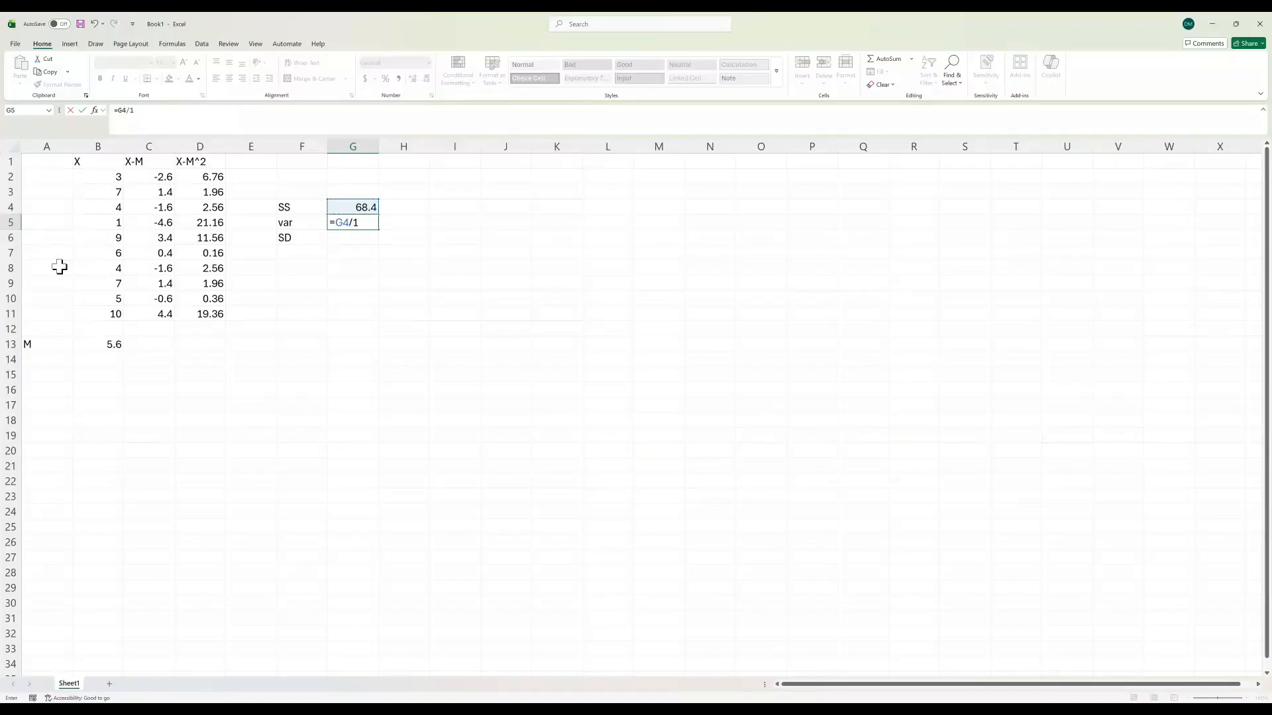
key("Return")
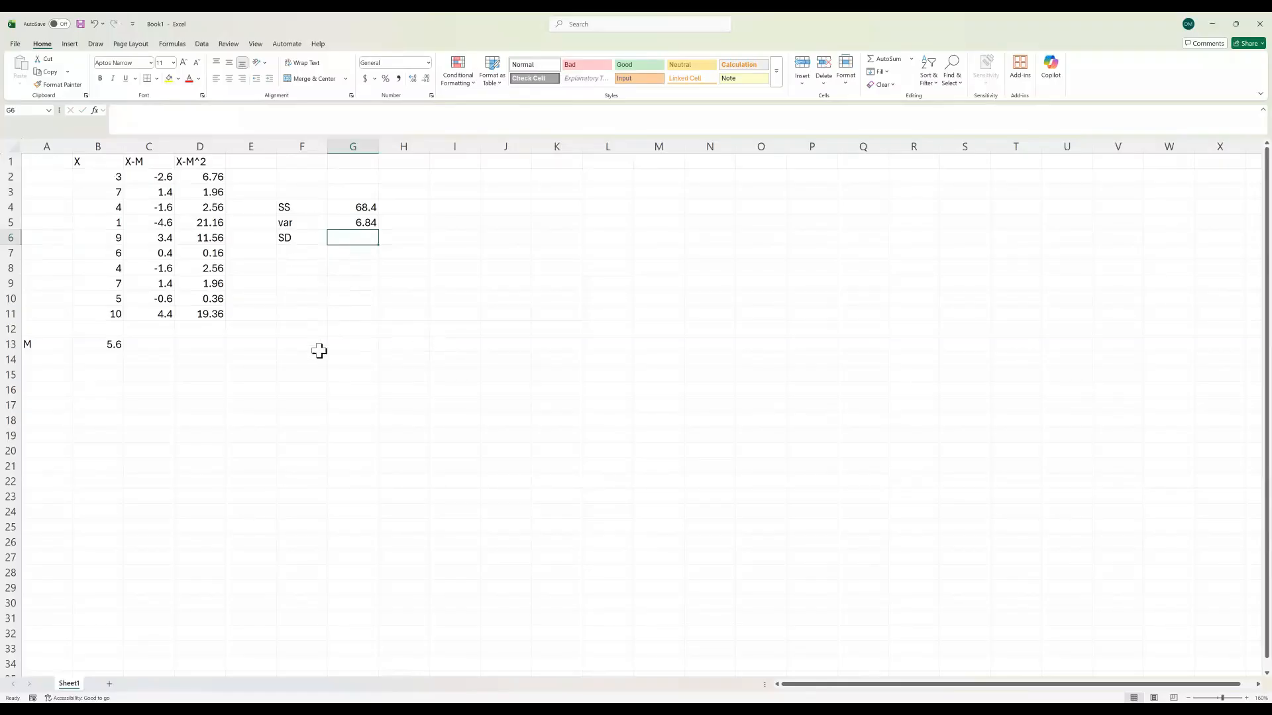
Step: Enter =sqrt(G5) in G6 to calculate the standard deviation, and check the resulting cell
type("=sqrt(")
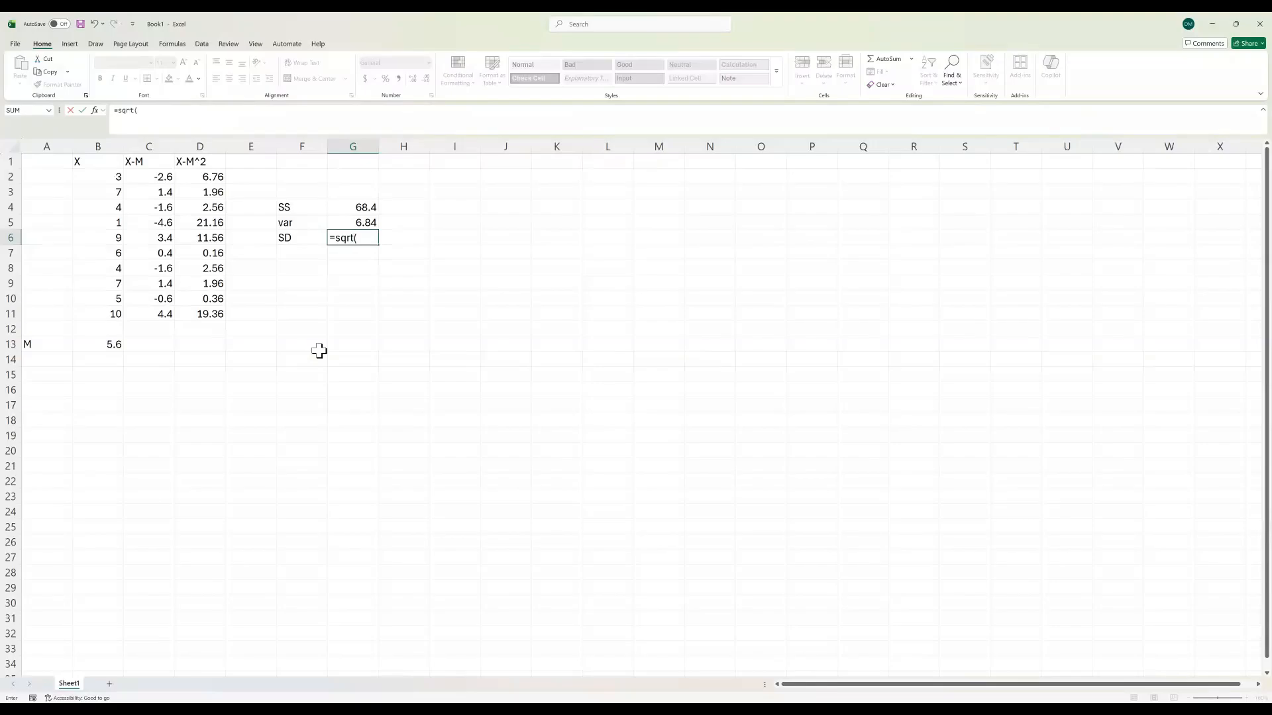
left_click(348, 221)
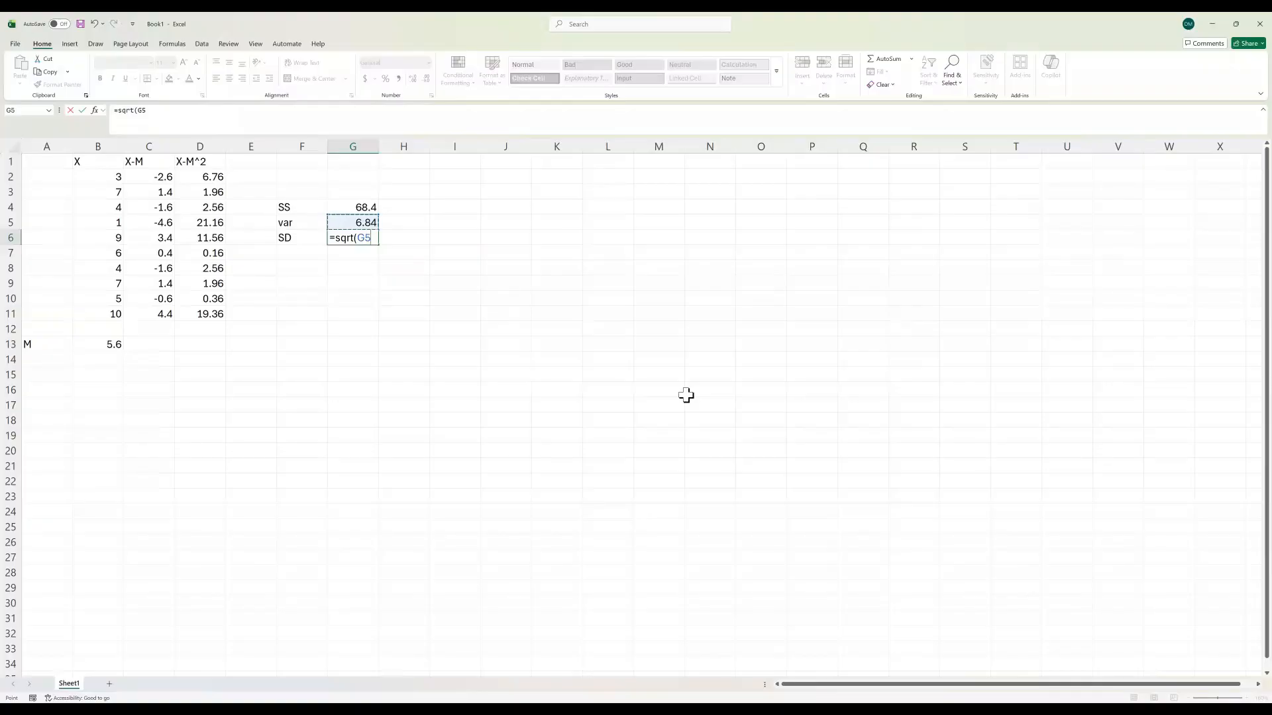
type(")")
key("Return")
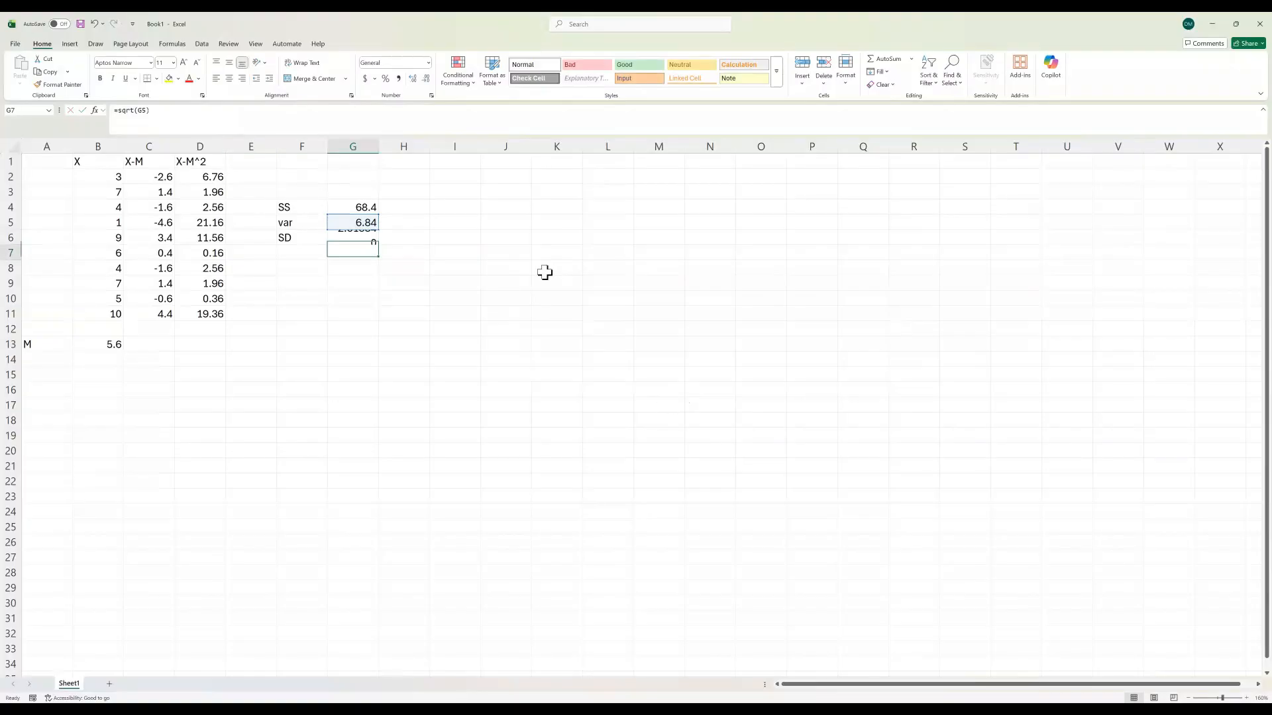
left_click(343, 237)
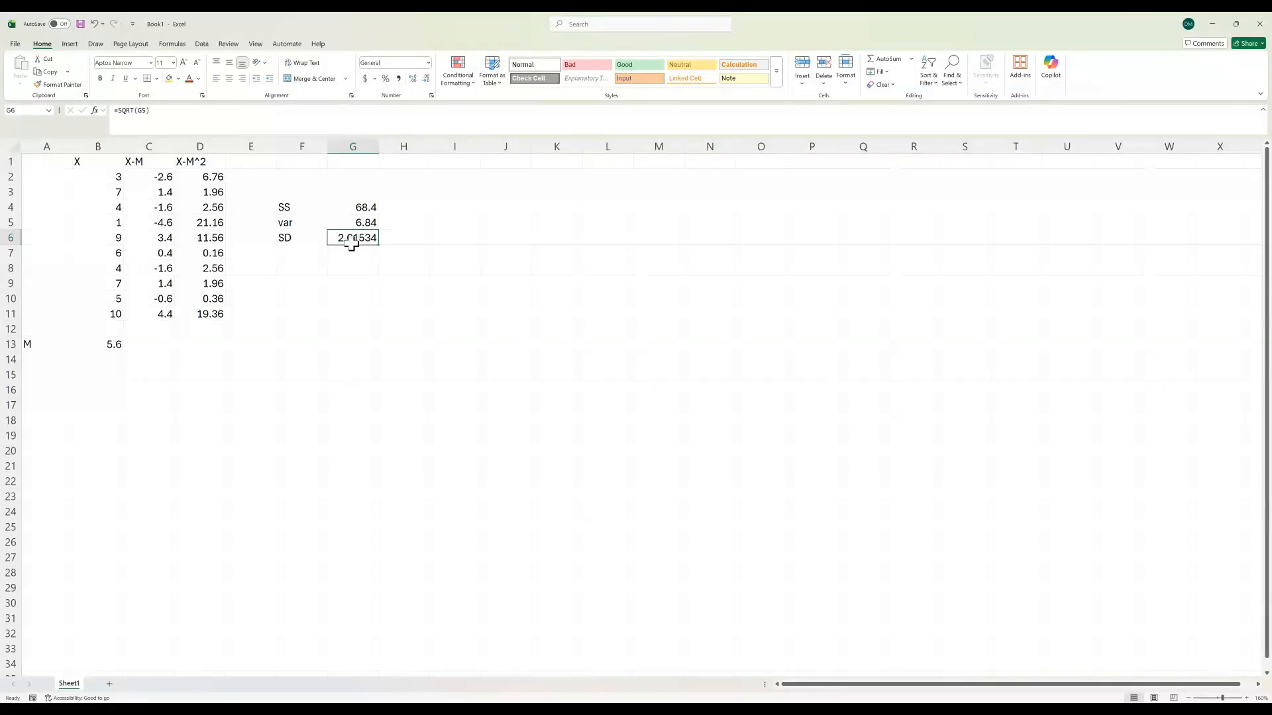
Step: Enter =VAR.P(B2:B11) in H5 for the population variance and compare it with the manual formula in G5
left_click(404, 225)
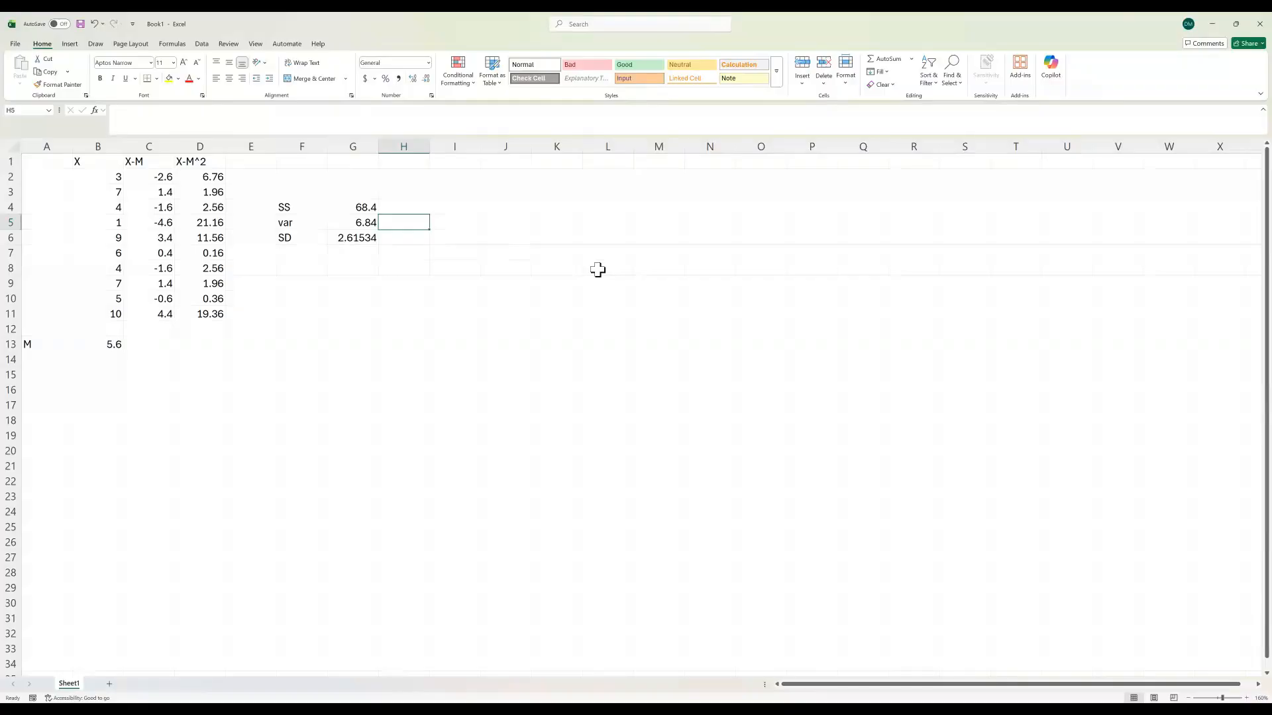
type("=var.p(")
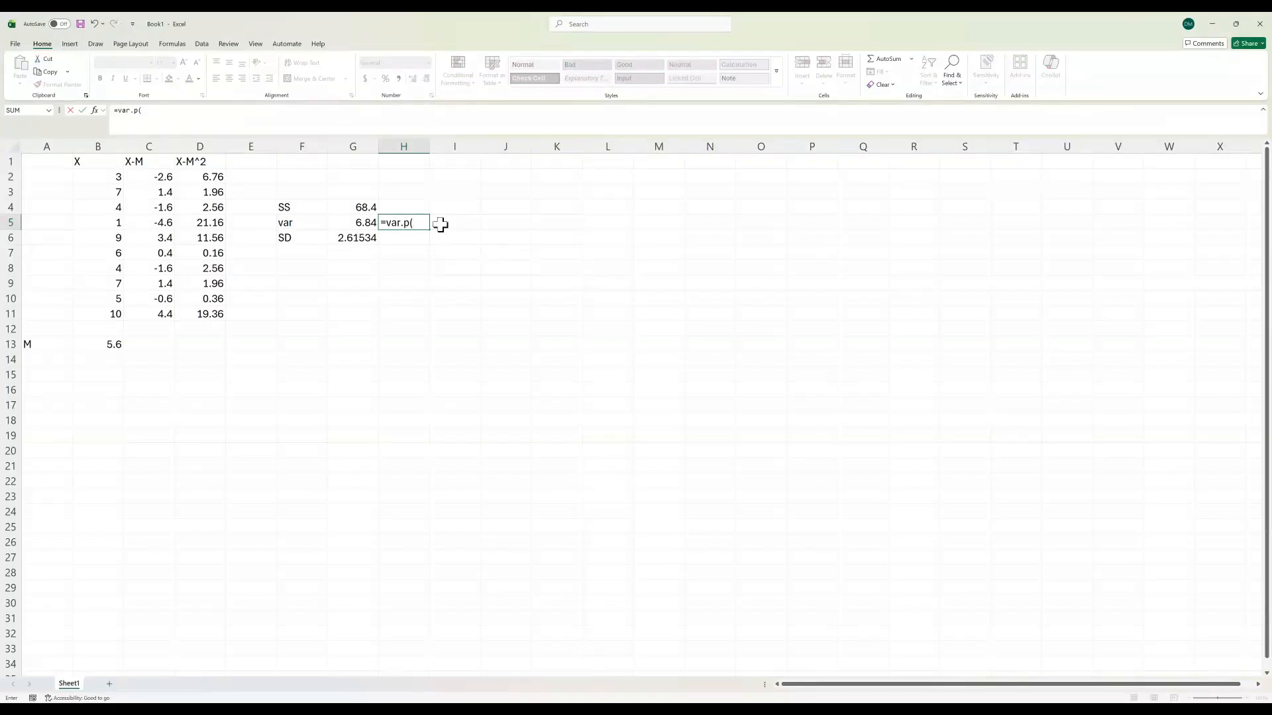
left_click_drag(106, 174, 94, 315)
key("Return")
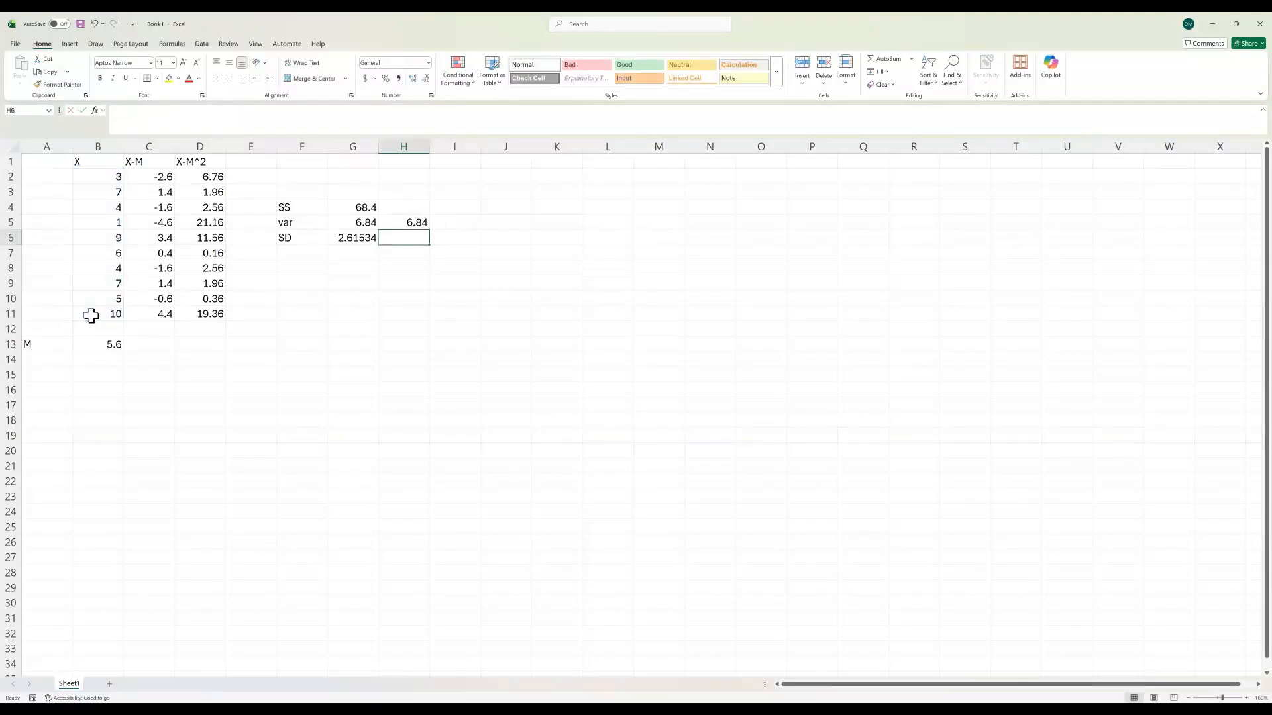
left_click(362, 222)
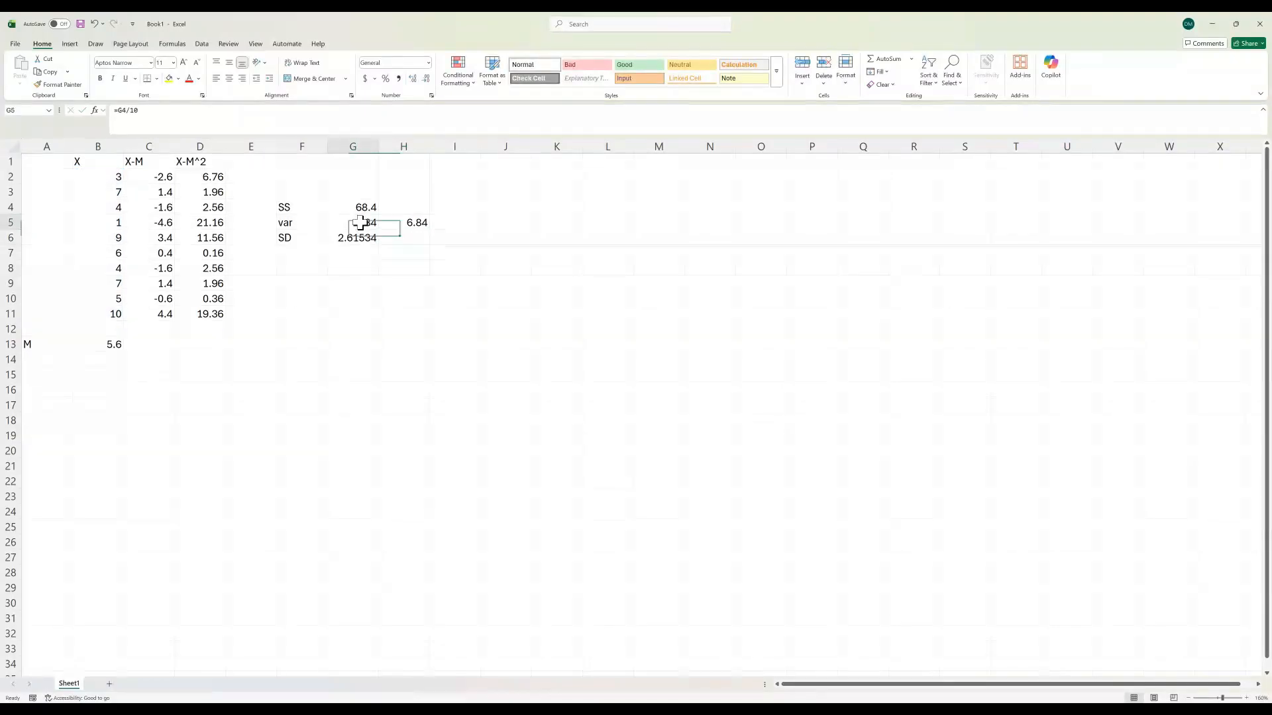
left_click(421, 224)
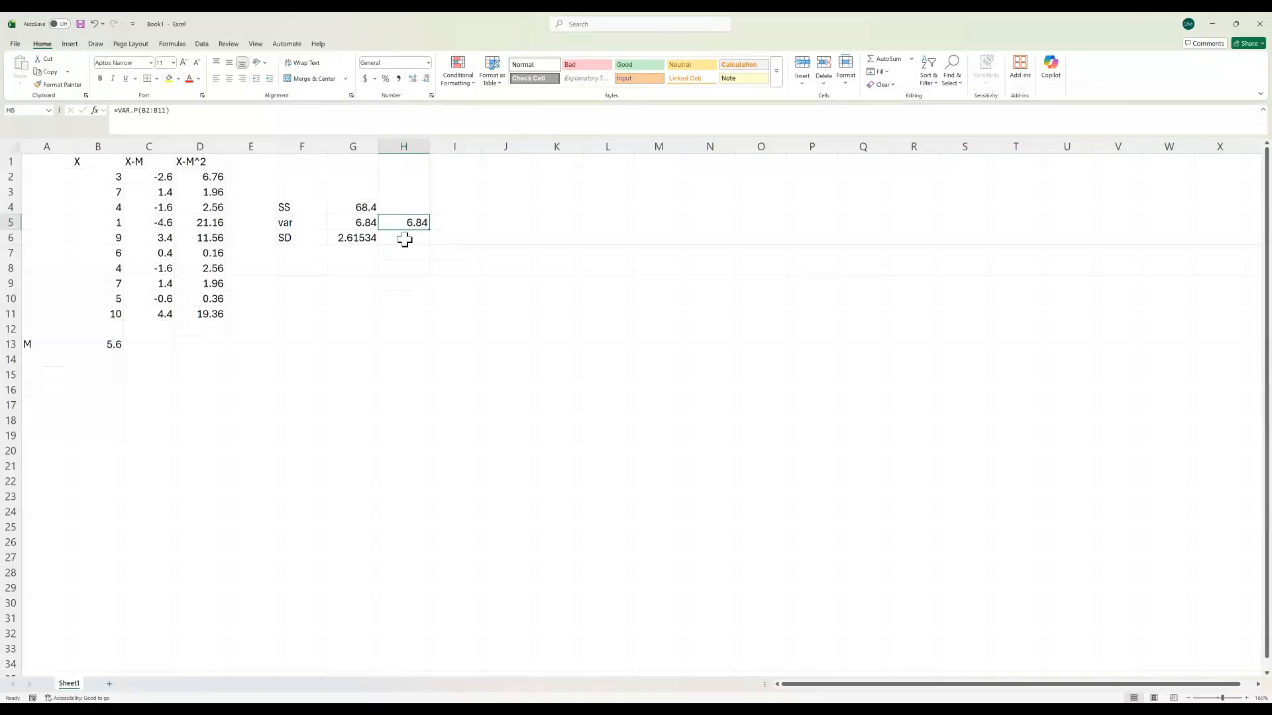
Step: Enter =STDEV.P(B2:B11) in H6 for the population standard deviation and review the resulting formula
left_click(406, 237)
type("=stde")
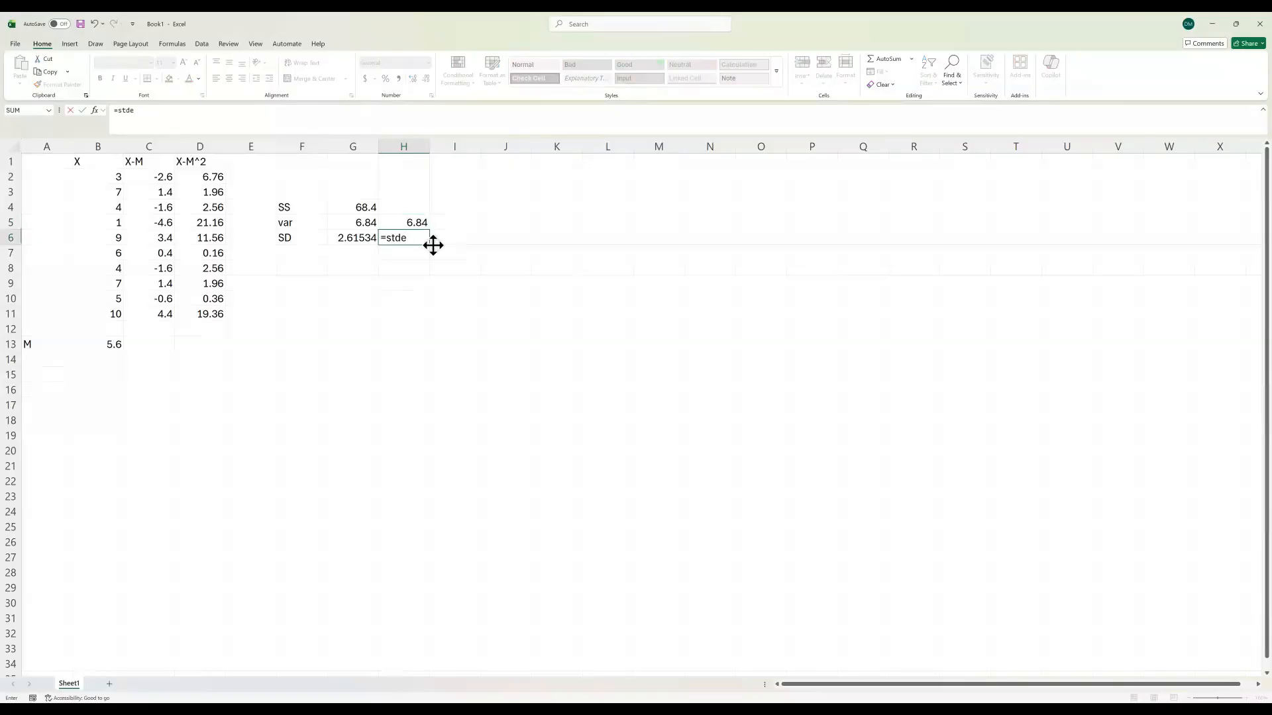
type("v.p(")
left_click_drag(86, 176, 82, 307)
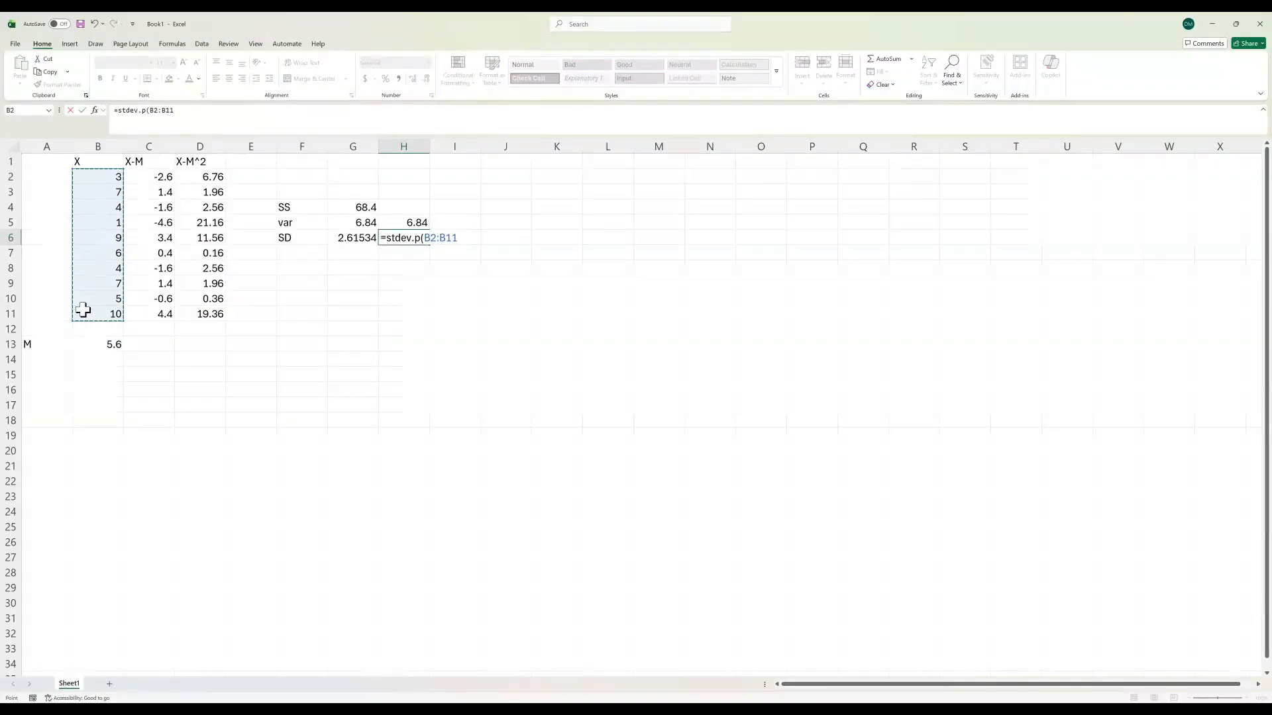
key("Return")
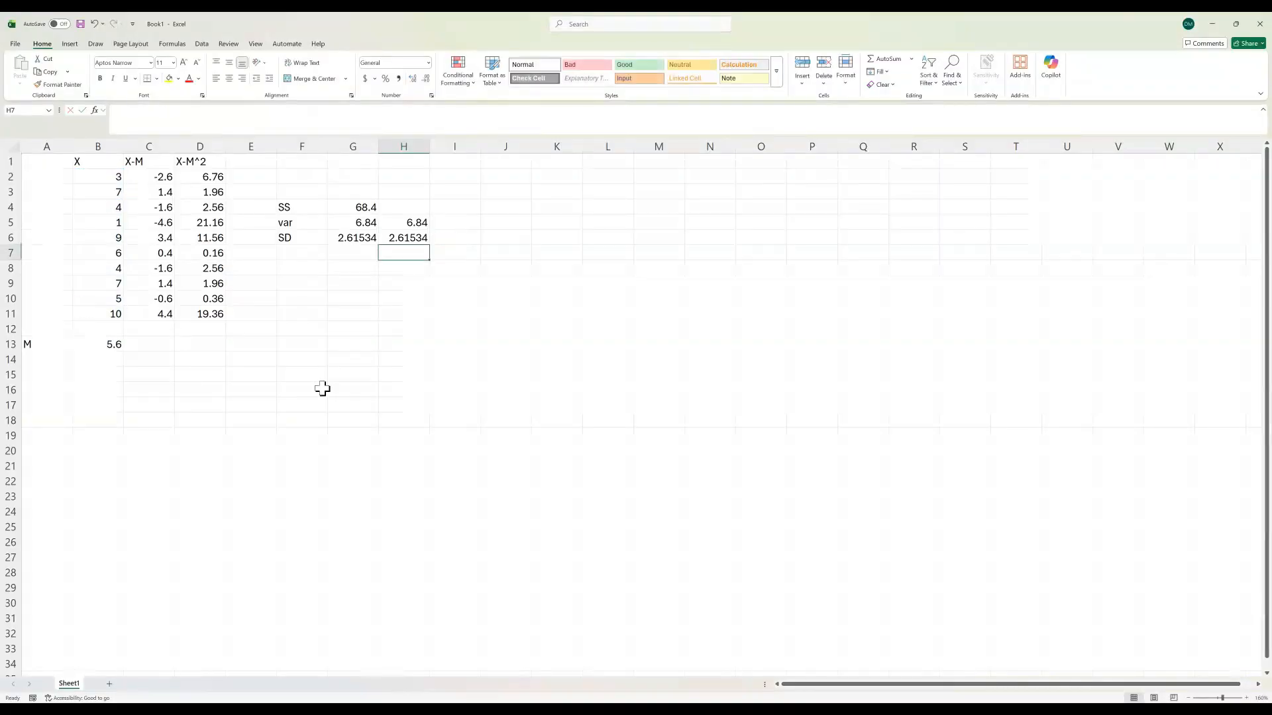
left_click(417, 240)
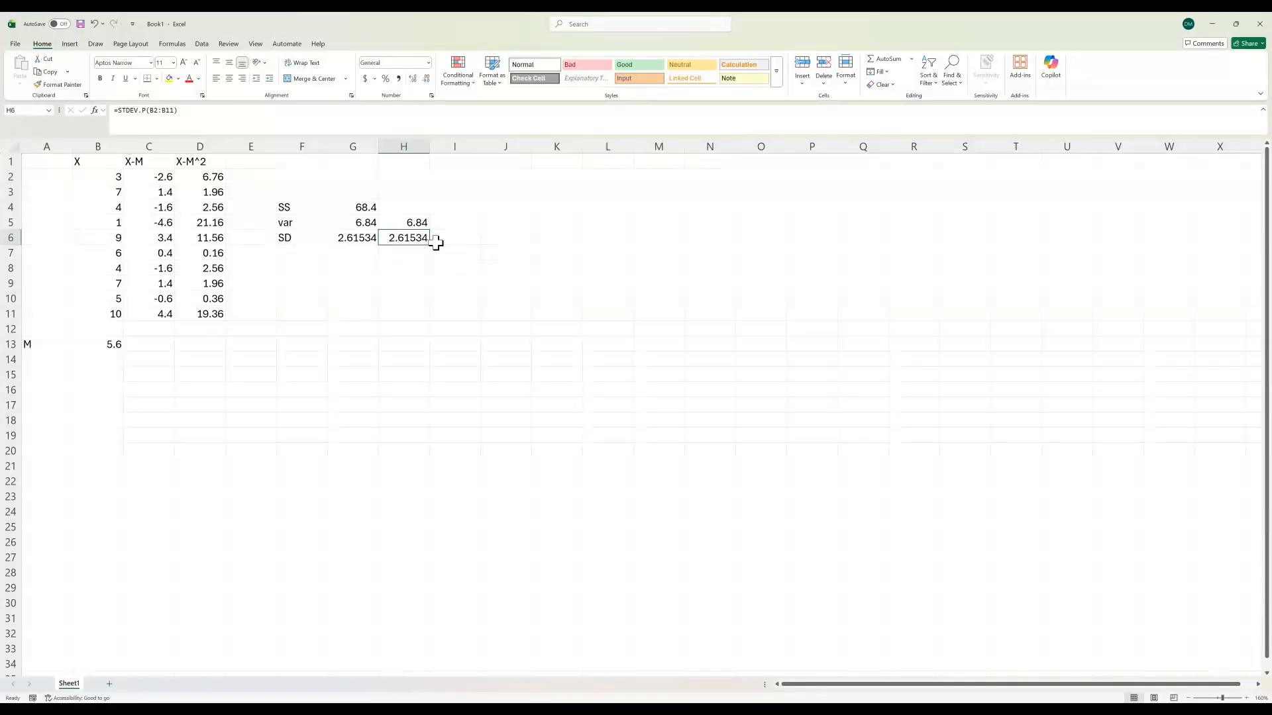
left_click(206, 117)
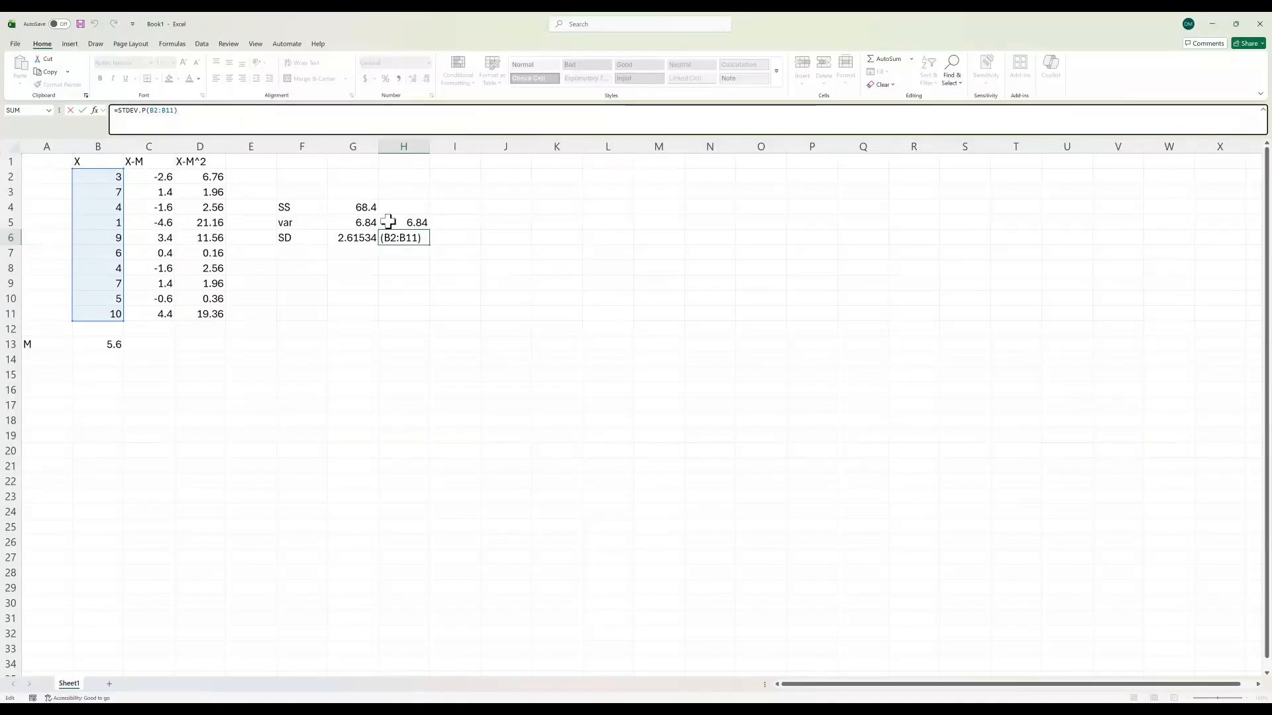
left_click(581, 256)
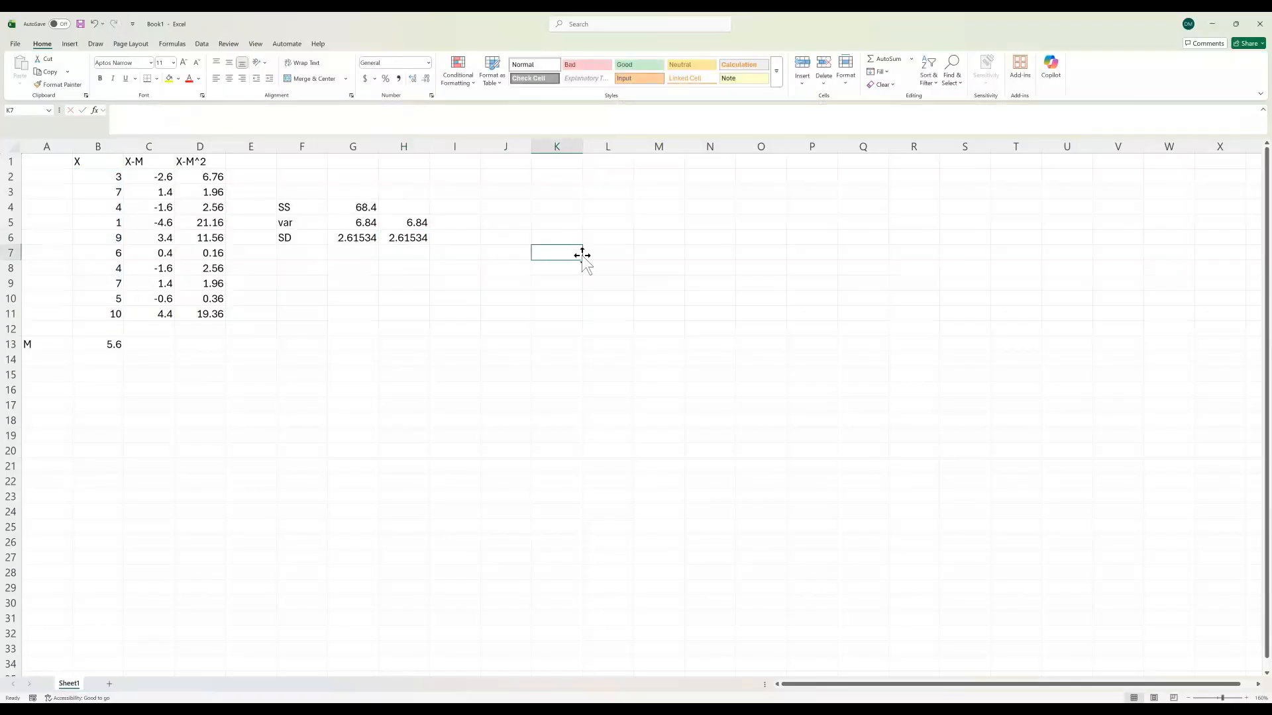
Step: Clear the VAR.P and STDEV.P formulas from cells H5 and H6
double_click(417, 224)
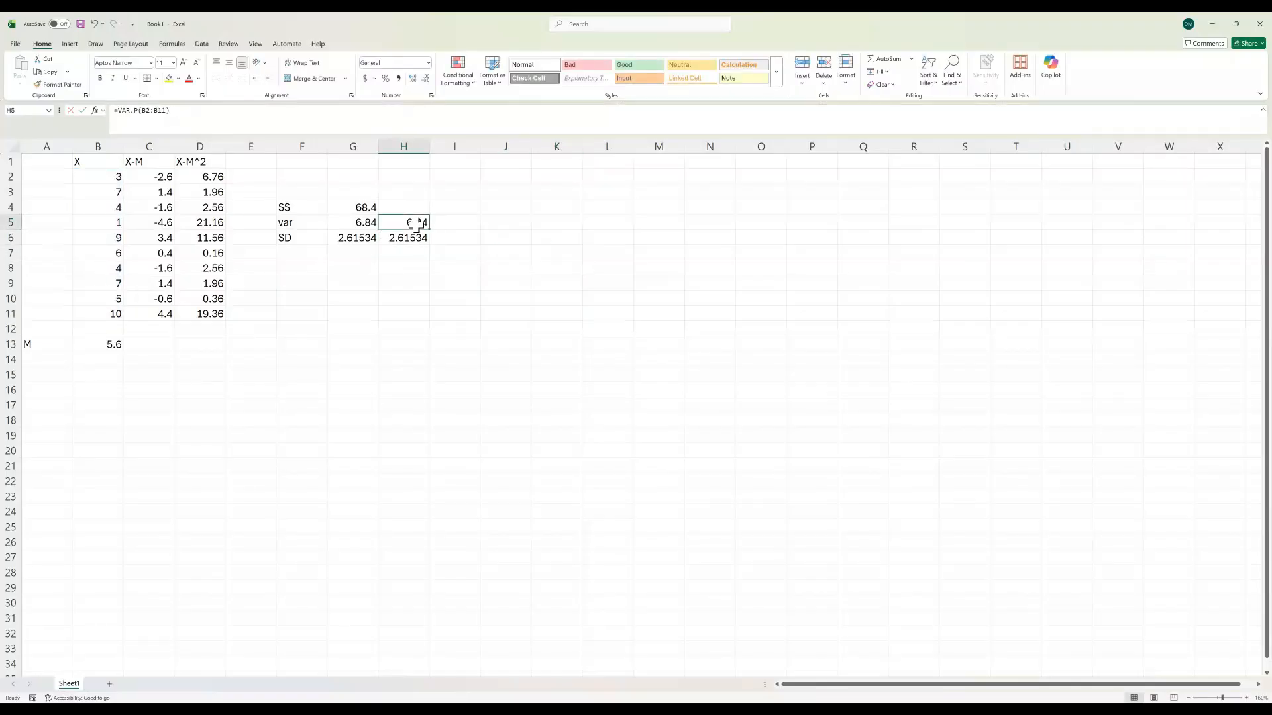
double_click(417, 238)
Step: Change the variance formula in G5 to =G4/9 for the sample variance, and check the square-root formula in G6
left_click(361, 222)
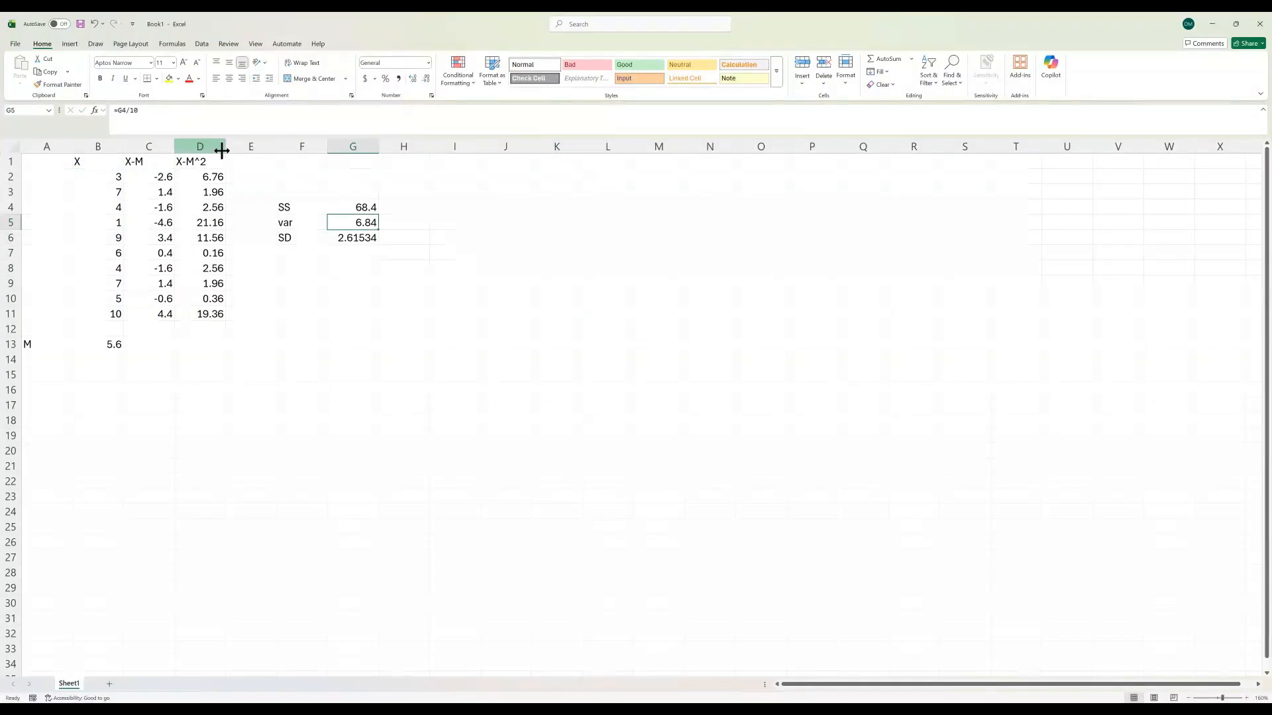
left_click_drag(156, 112, 132, 114)
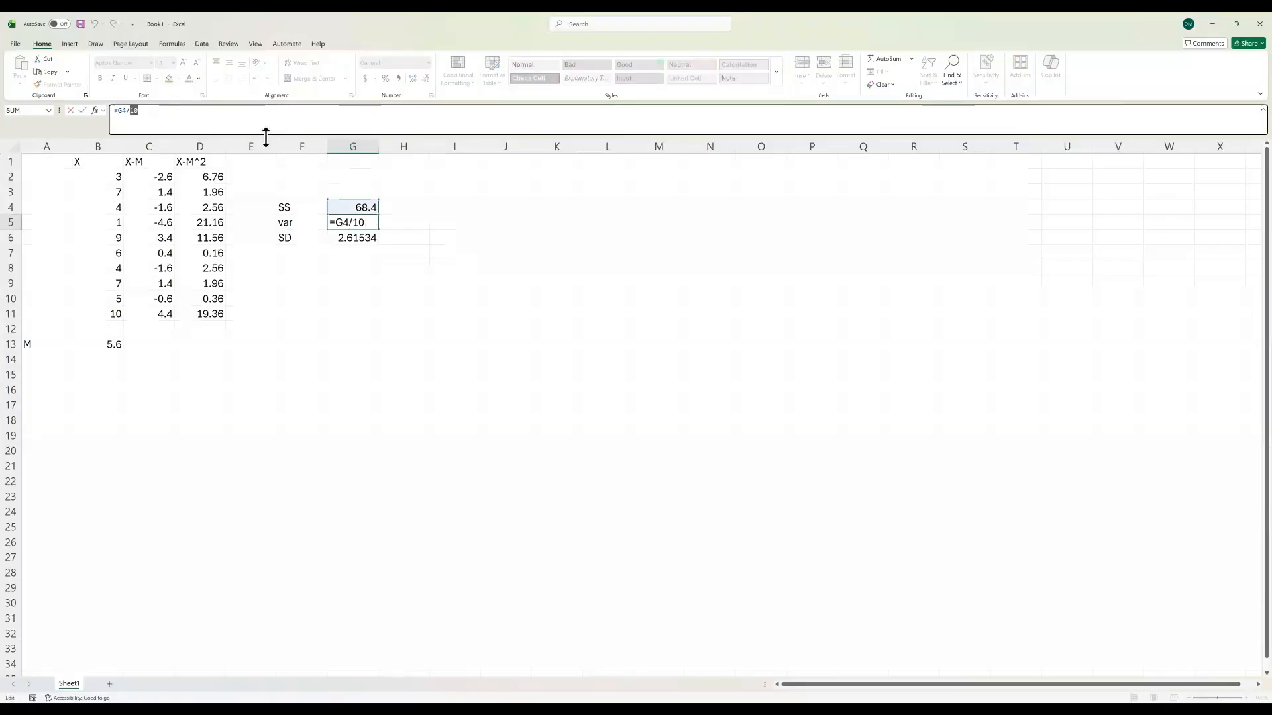
left_click(229, 120)
left_click_drag(141, 114, 130, 114)
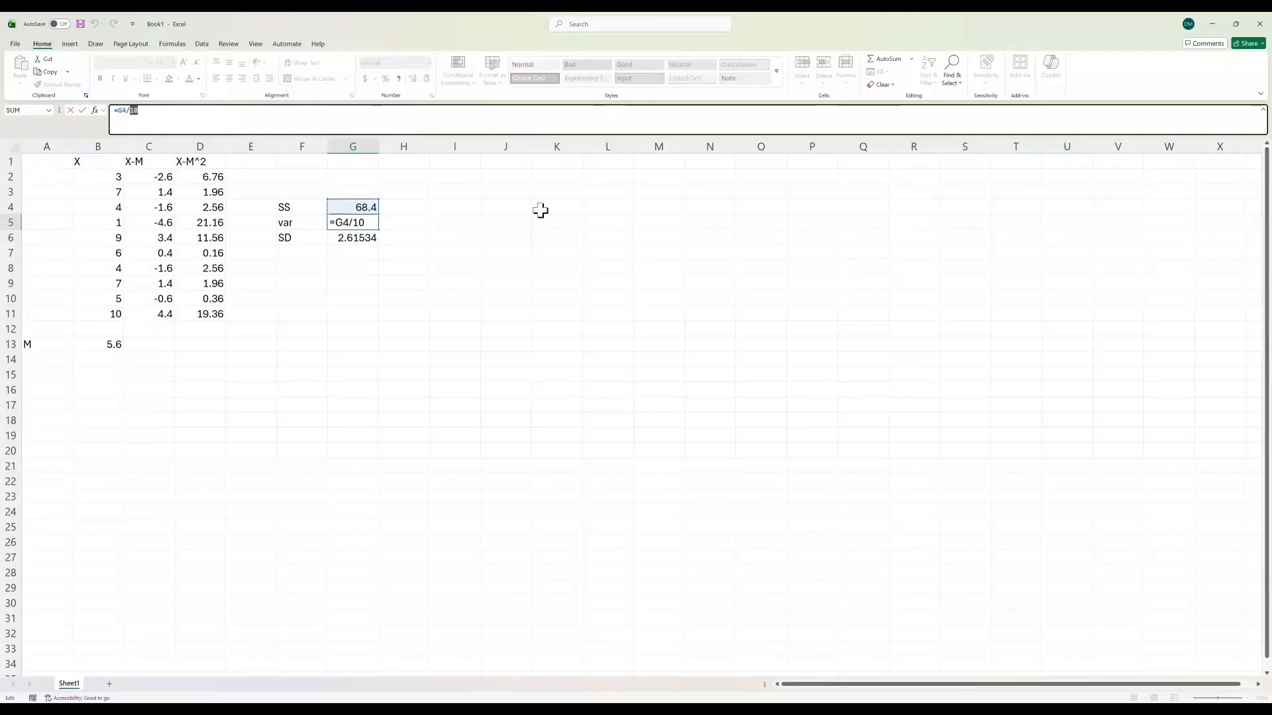
type("9")
key("Return")
left_click(171, 116)
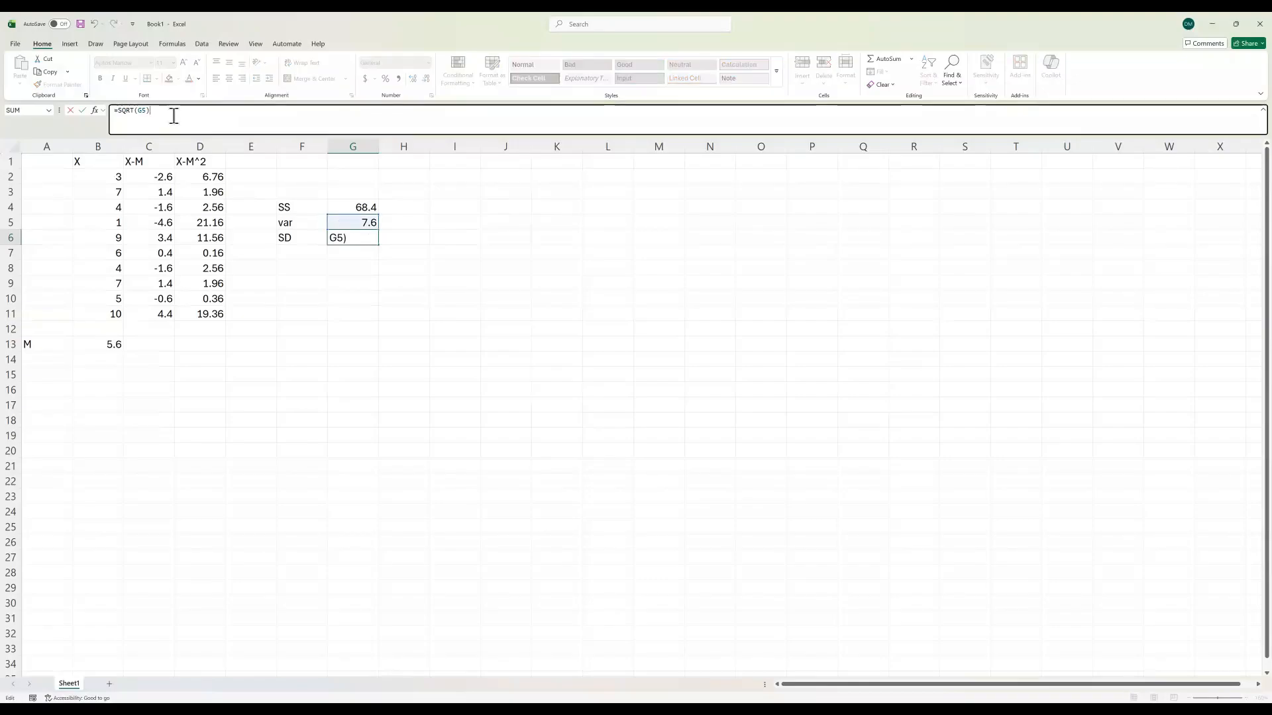
left_click(396, 282)
Step: Enter =var(B2:B11) in H5 to calculate the sample variance of the scores
left_click(427, 222)
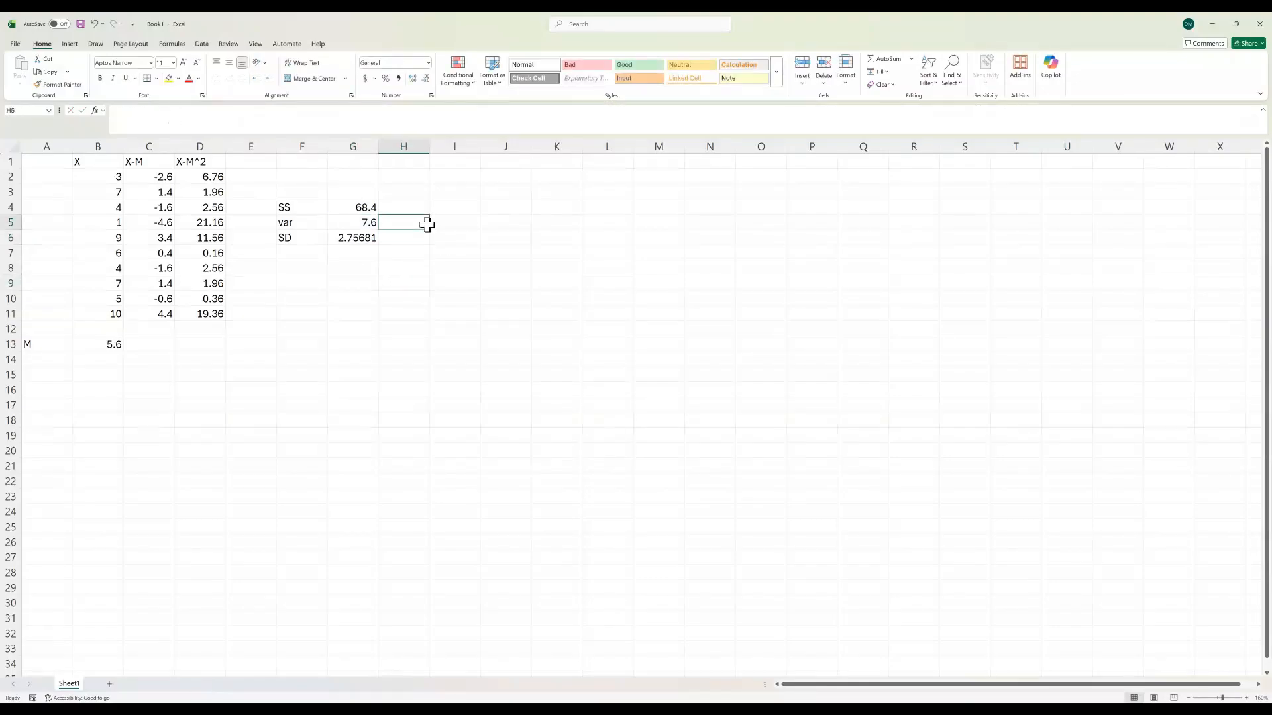
type("=var(")
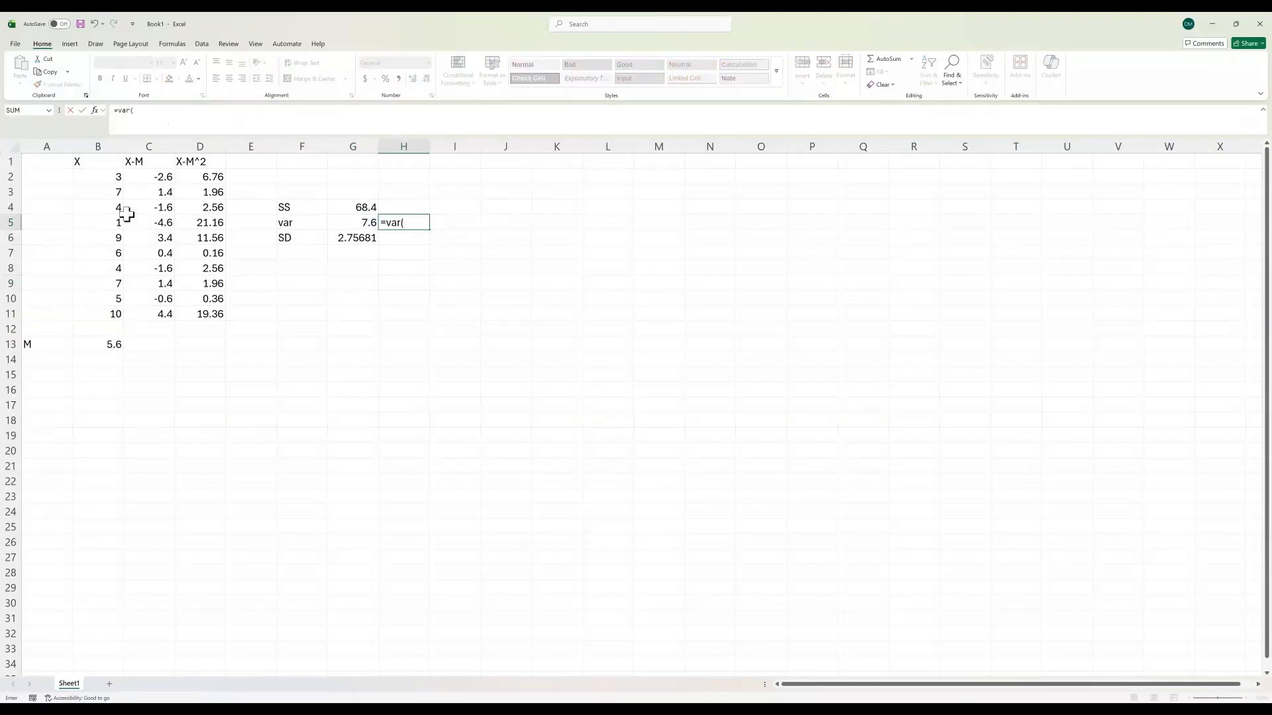
left_click_drag(108, 177, 101, 306)
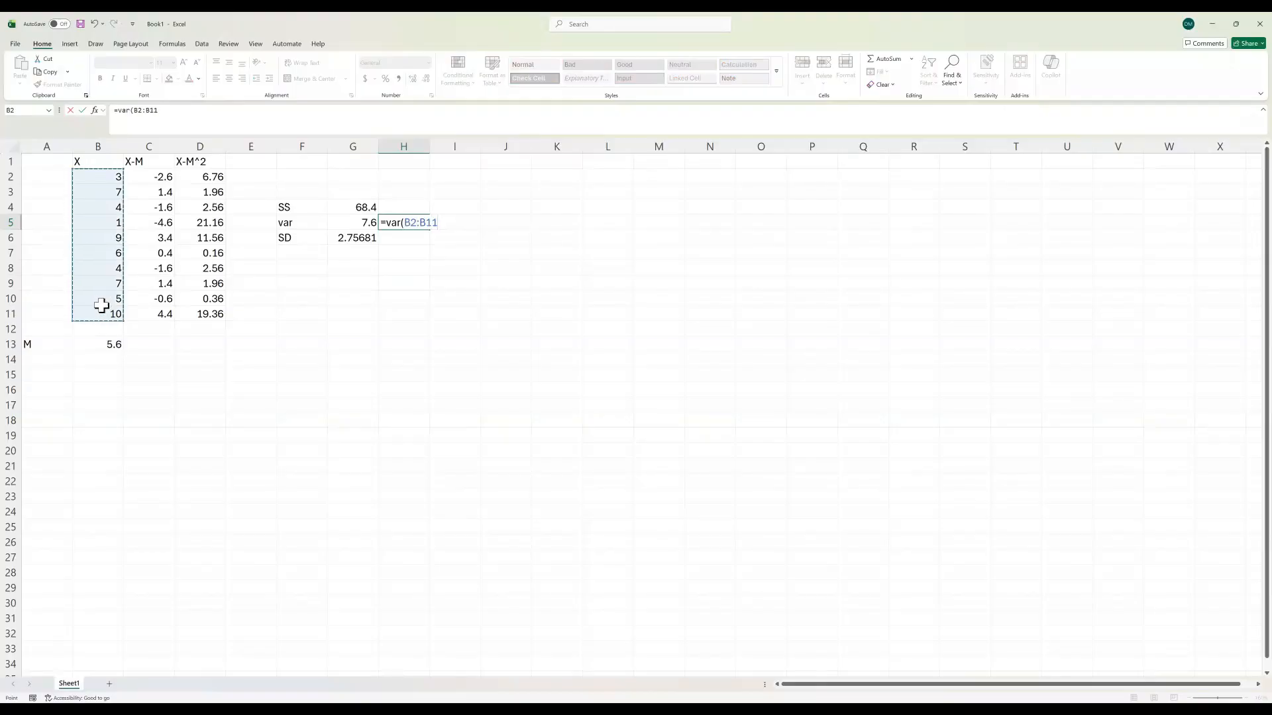
key("Return")
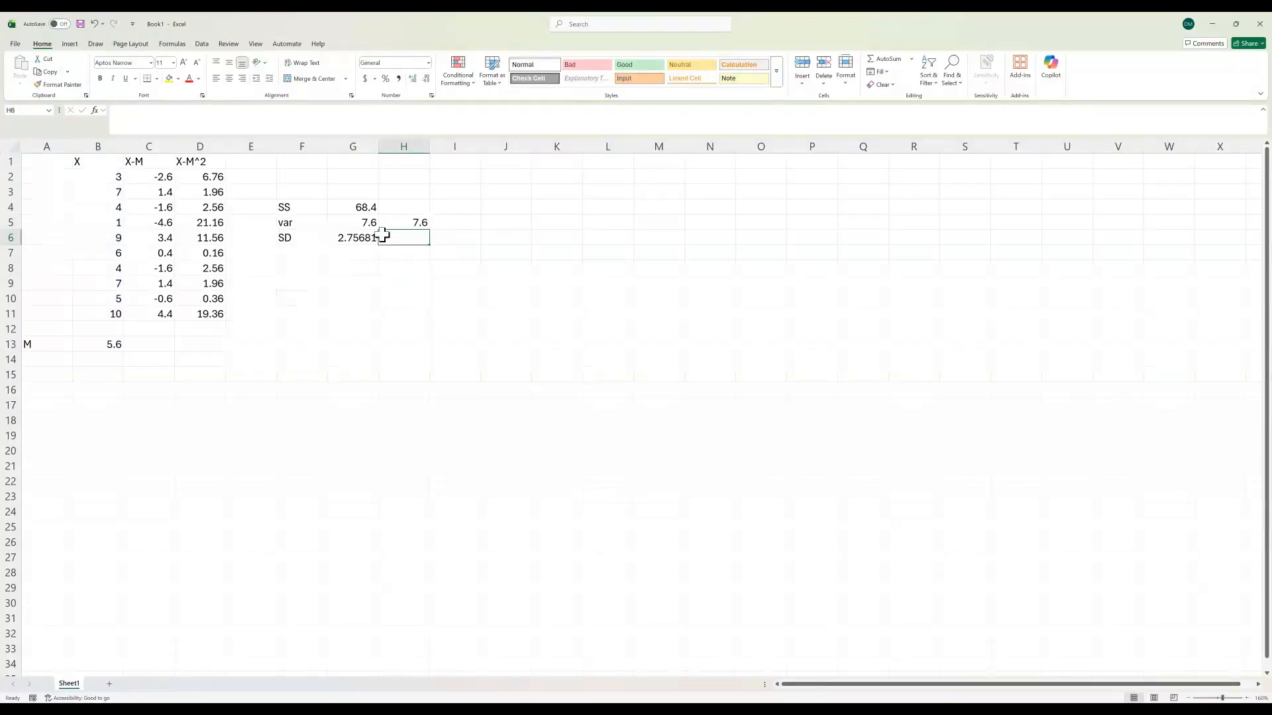
Step: Enter =stdev(B2:B11) in H6 for the sample standard deviation, and check the VAR formula in H5
type("=")
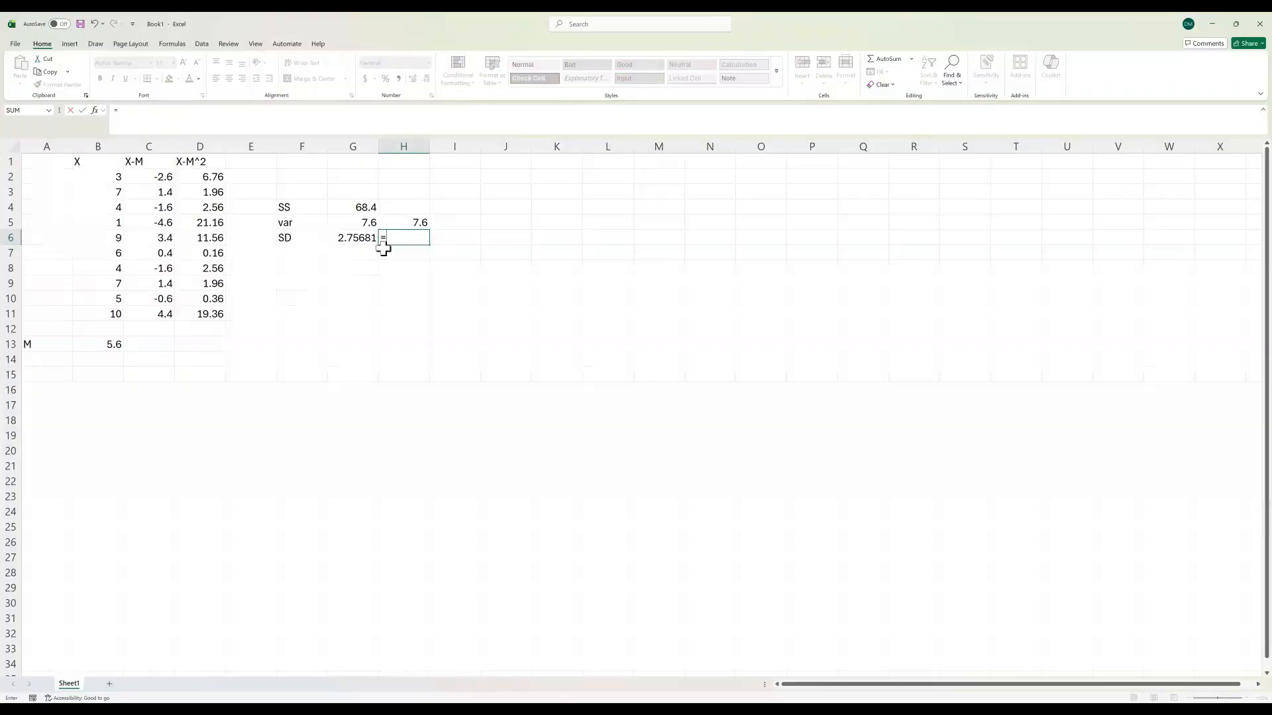
type("stdev(")
left_click_drag(106, 177, 115, 317)
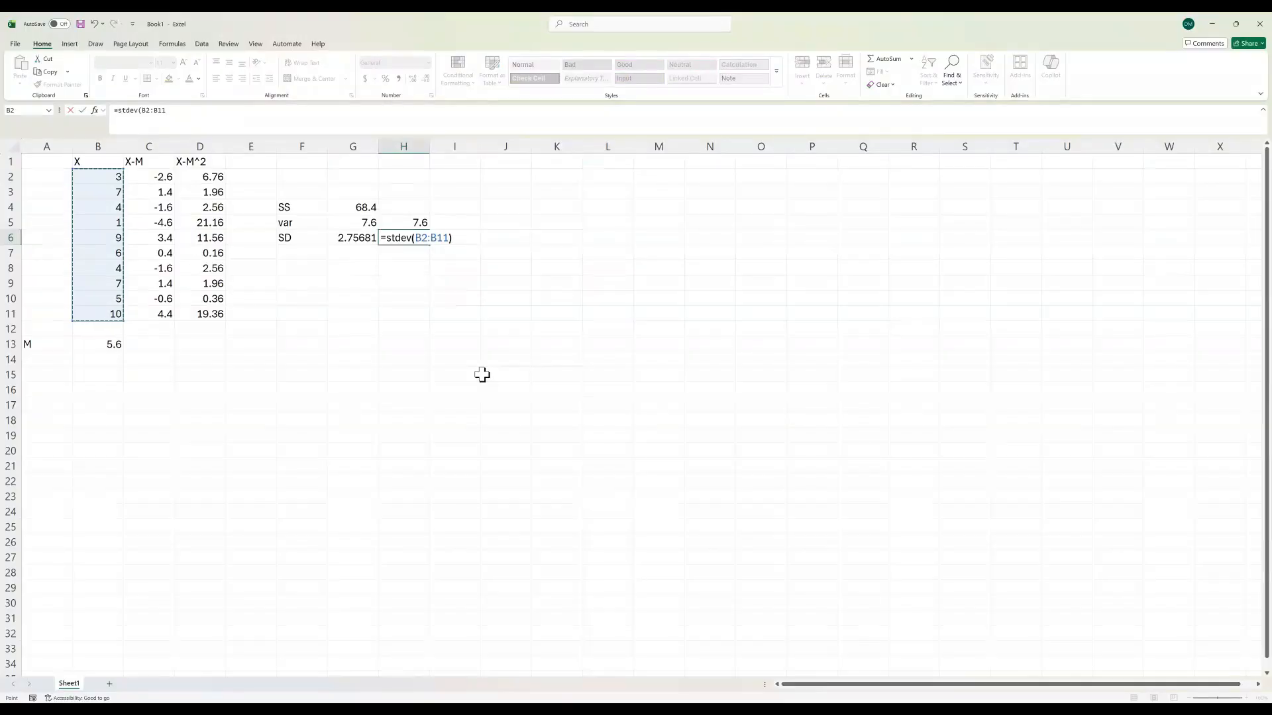
key("Return")
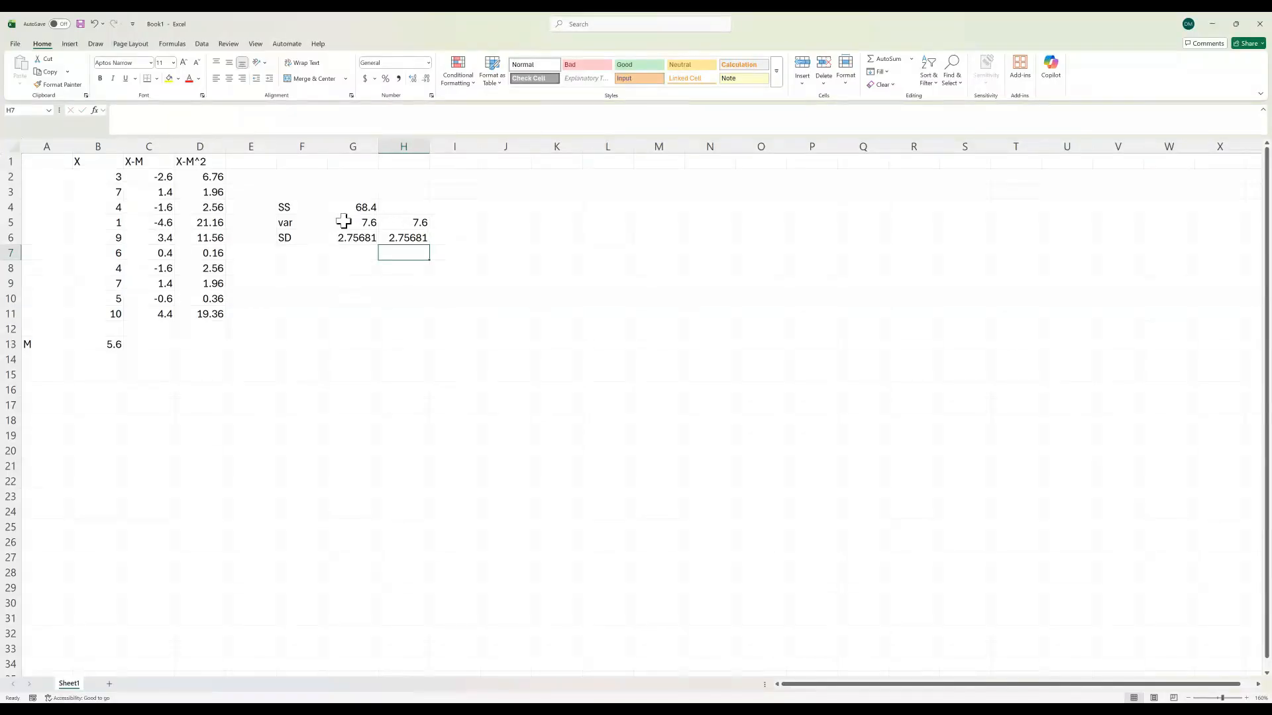
left_click(420, 225)
left_click(235, 131)
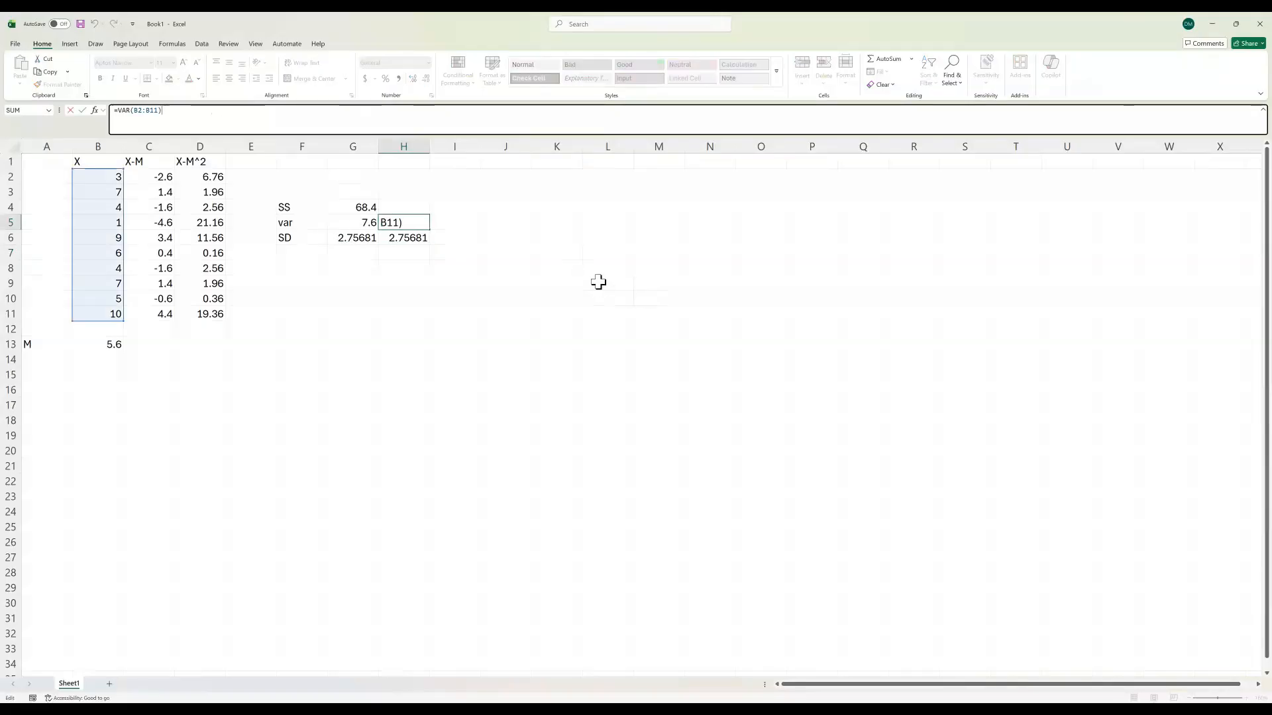
left_click(543, 359)
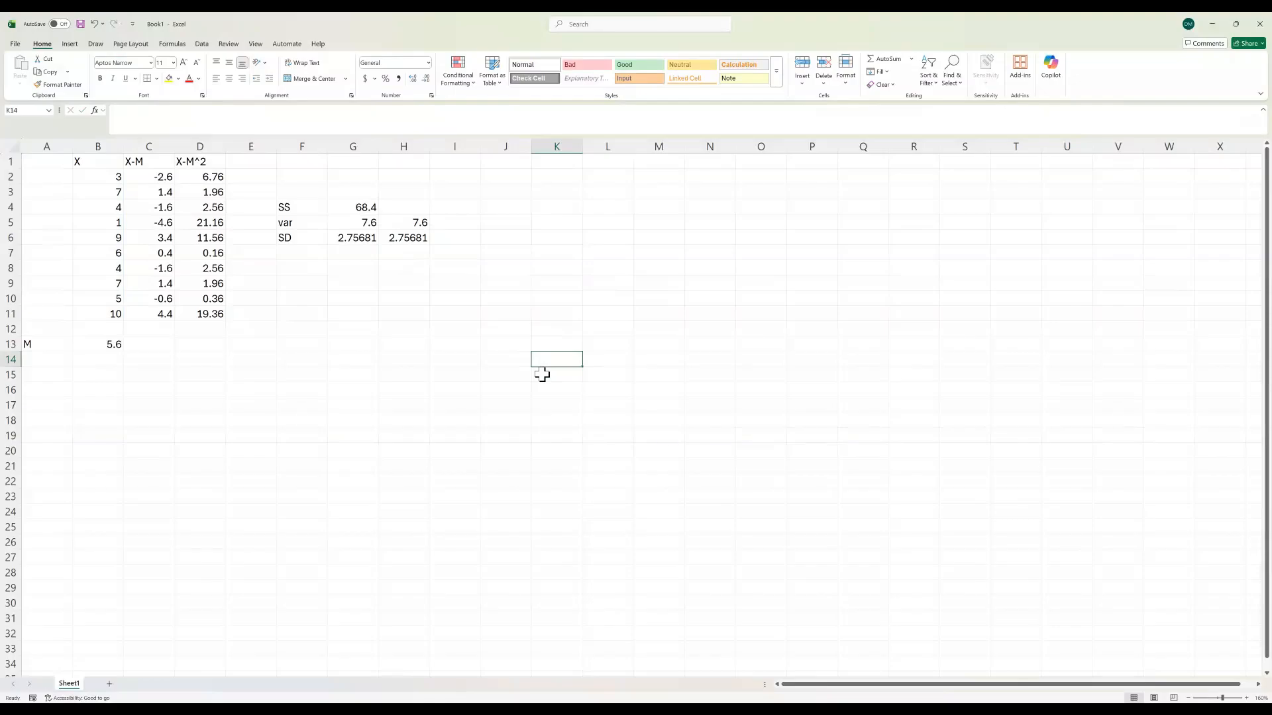